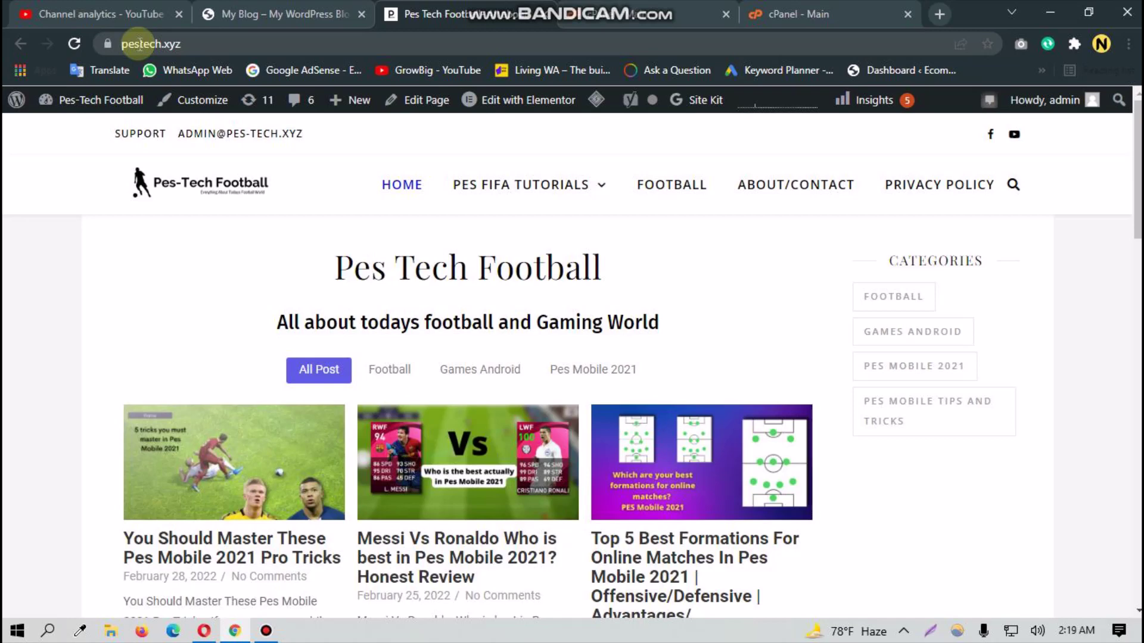
Step: Look over the pestech.xyz and shop.pestech.xyz site addresses in their browser tabs
{"action": "left_click", "coordinate": [139, 44]}
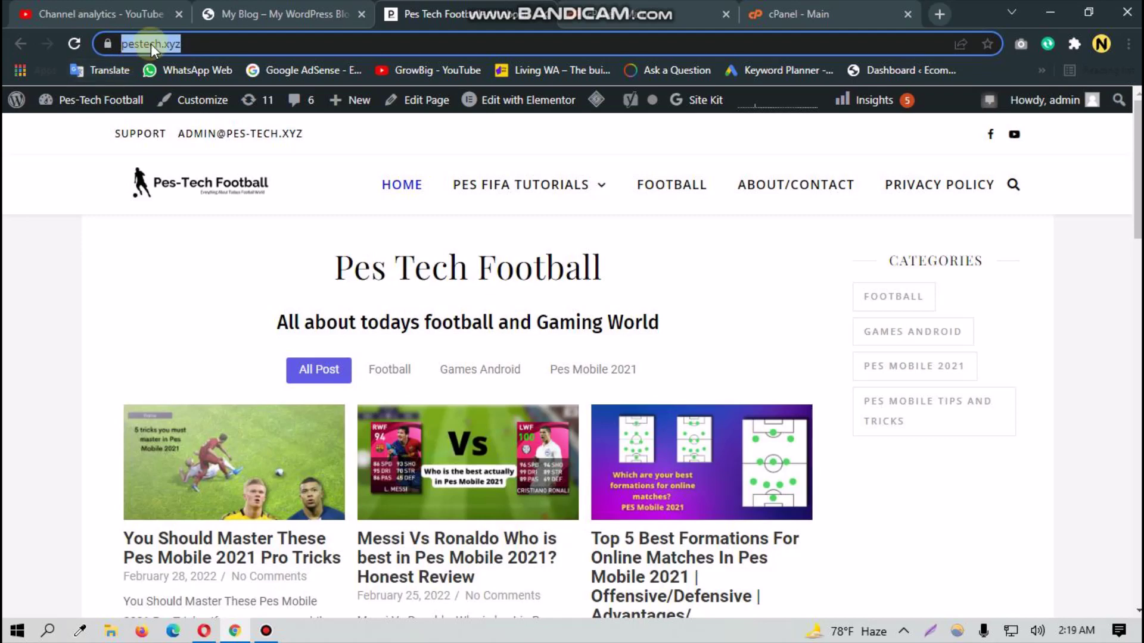
{"action": "left_click", "coordinate": [286, 14]}
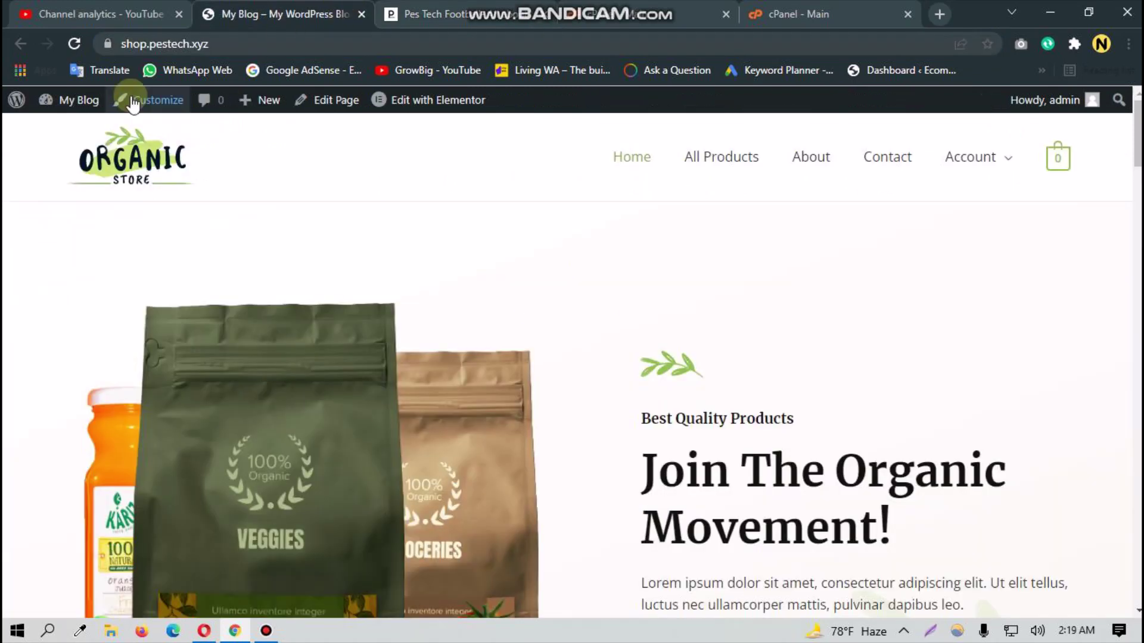
{"action": "left_click", "coordinate": [167, 44]}
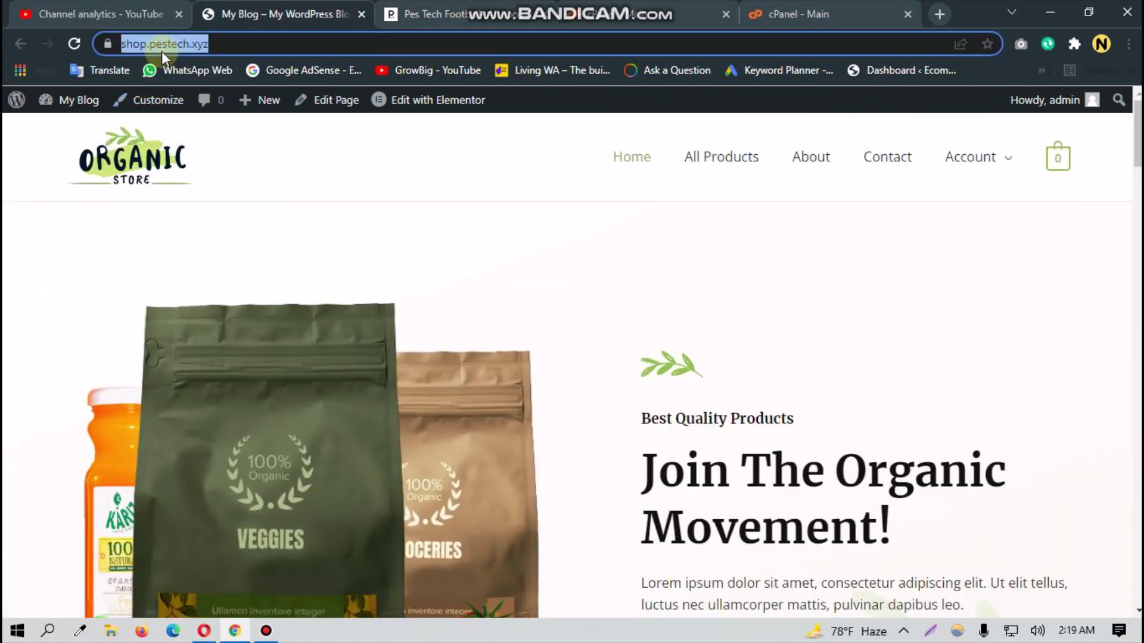
{"action": "left_click", "coordinate": [20, 165]}
{"action": "left_click", "coordinate": [398, 3]}
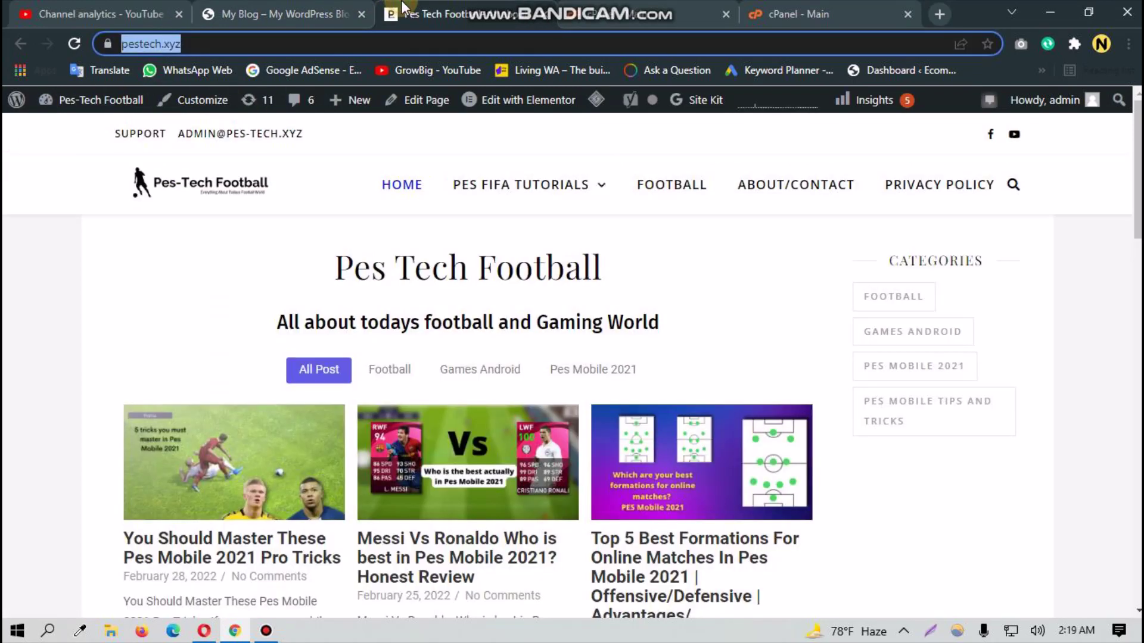
{"action": "left_click", "coordinate": [42, 225]}
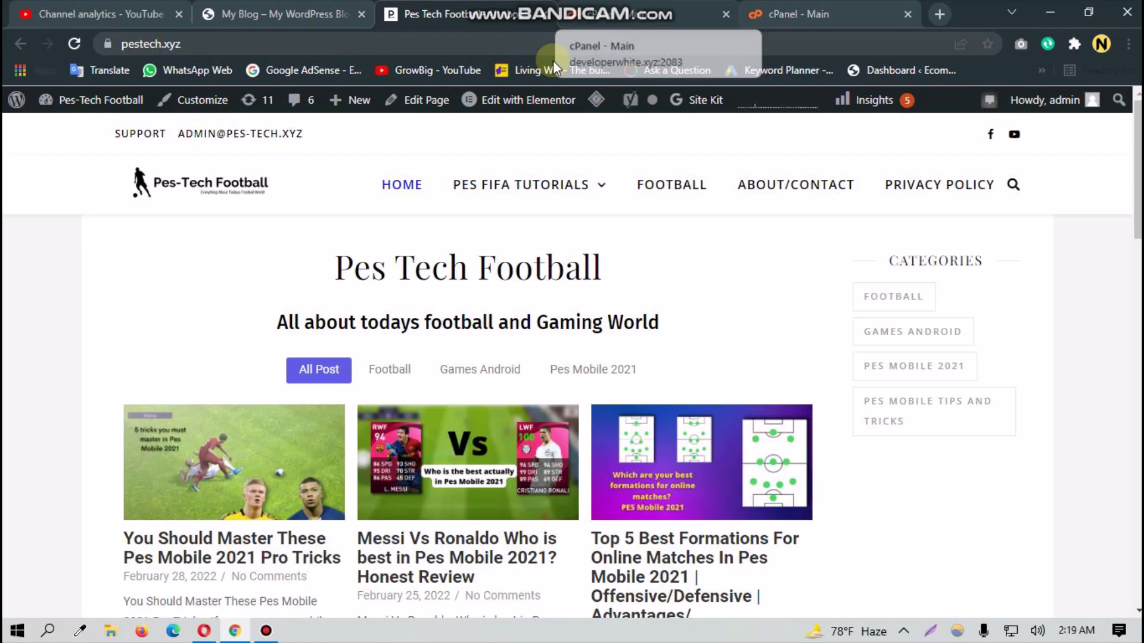
Step: Search cPanel functions for 'sub' and open Subdomains
{"action": "left_click", "coordinate": [798, 14]}
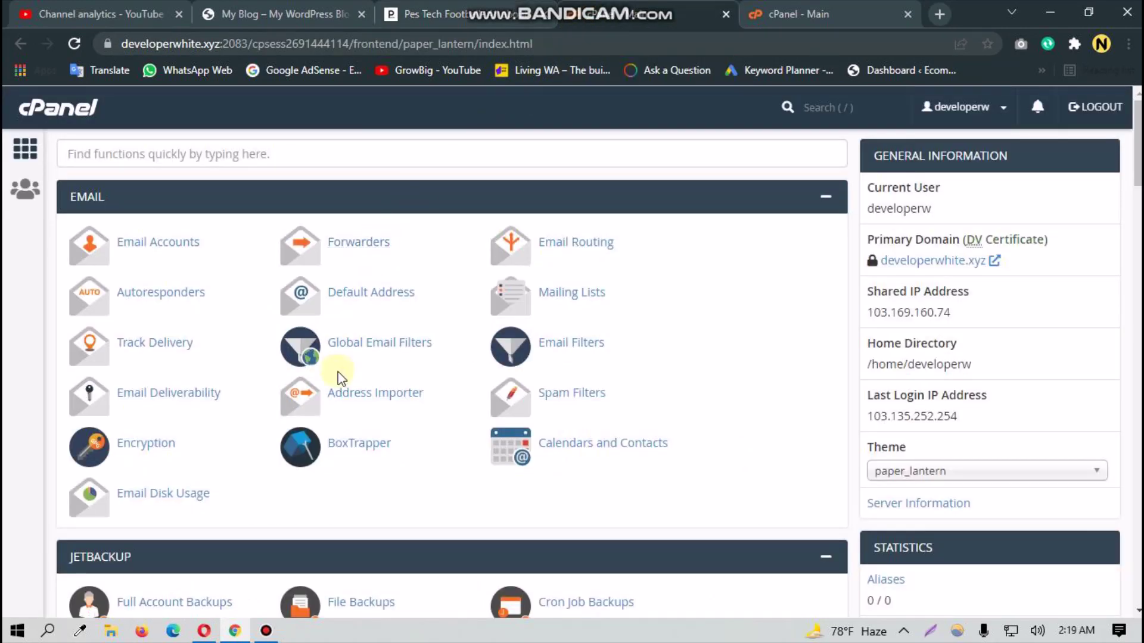
{"action": "left_click", "coordinate": [487, 151]}
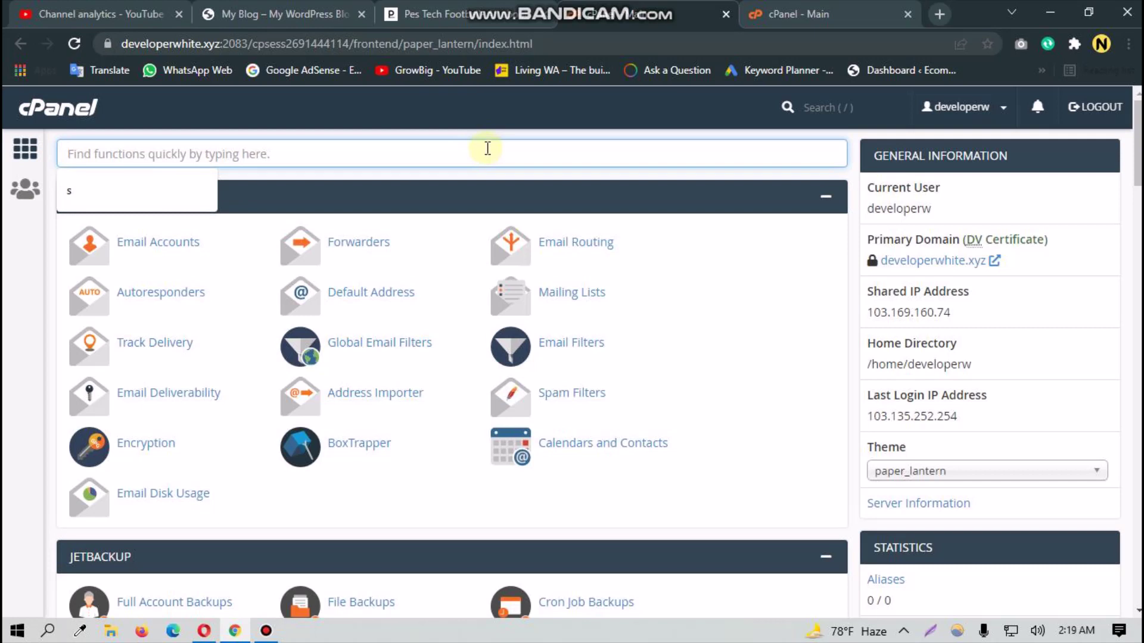
{"action": "type", "text": "sub"}
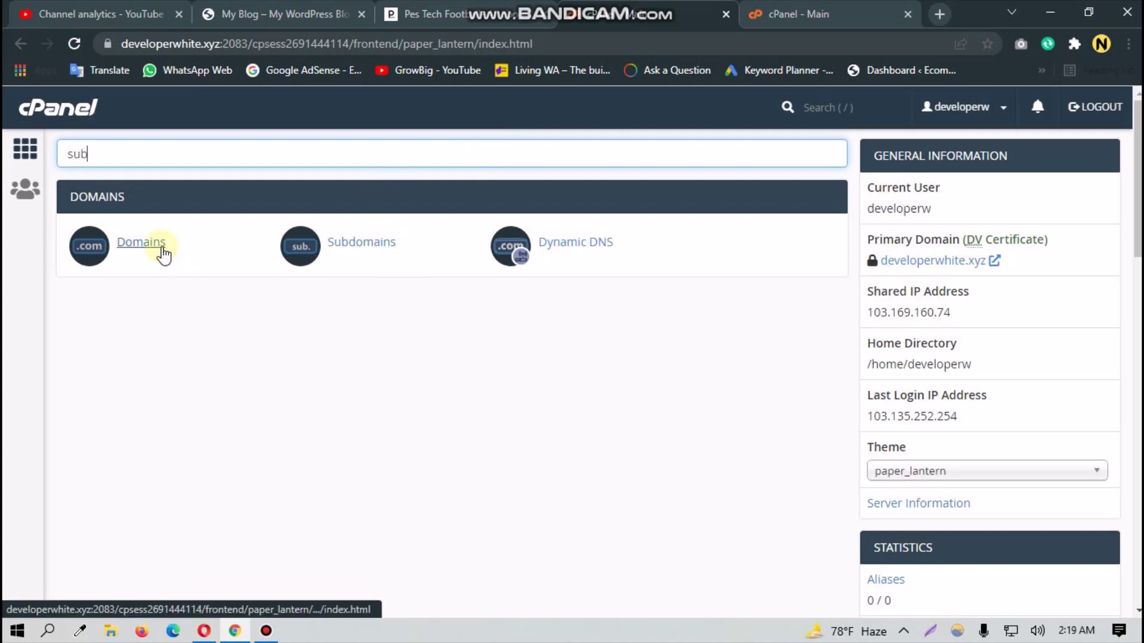
{"action": "left_click", "coordinate": [357, 246]}
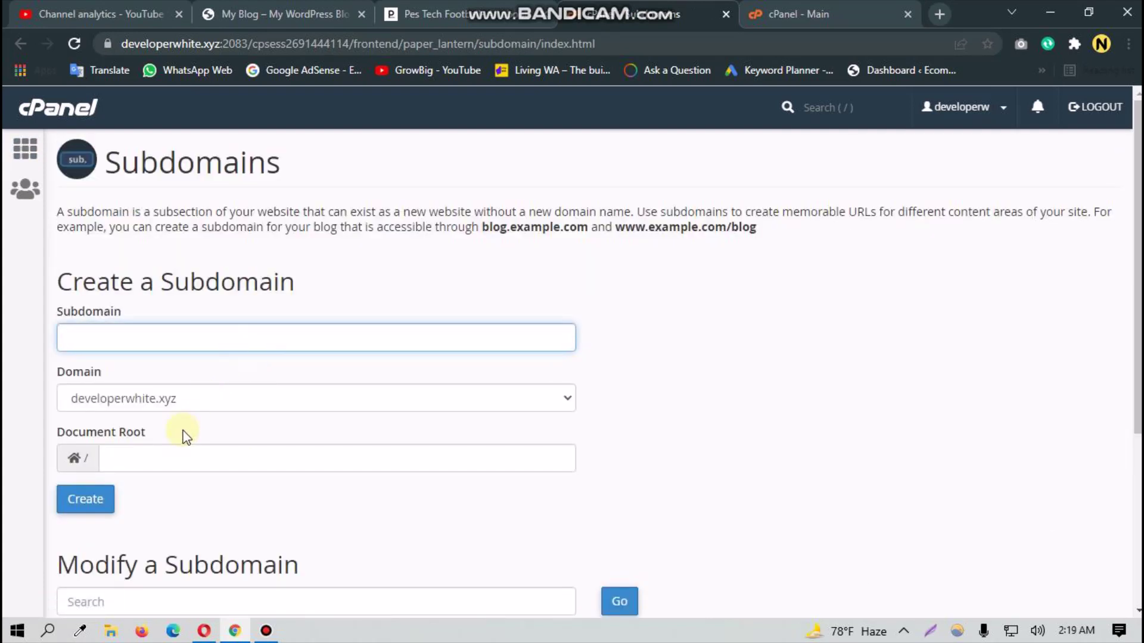
Step: Create subdomain 'sub' under pestech.xyz with document root sub.pestech.xyz
{"action": "left_click", "coordinate": [193, 407]}
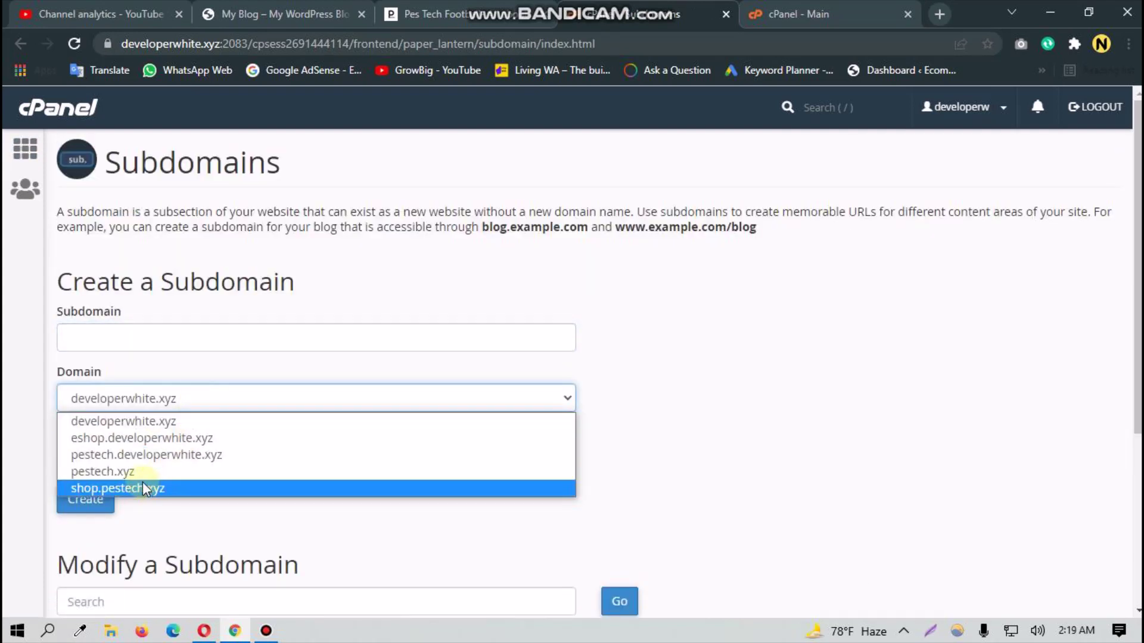
{"action": "left_click", "coordinate": [142, 471]}
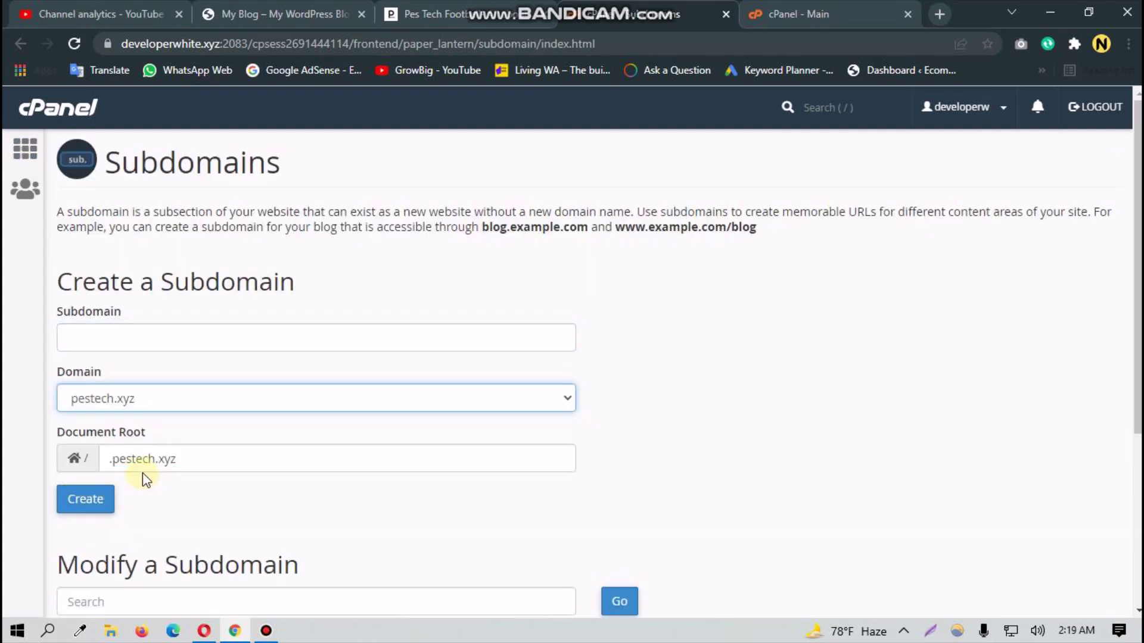
{"action": "left_click", "coordinate": [151, 344]}
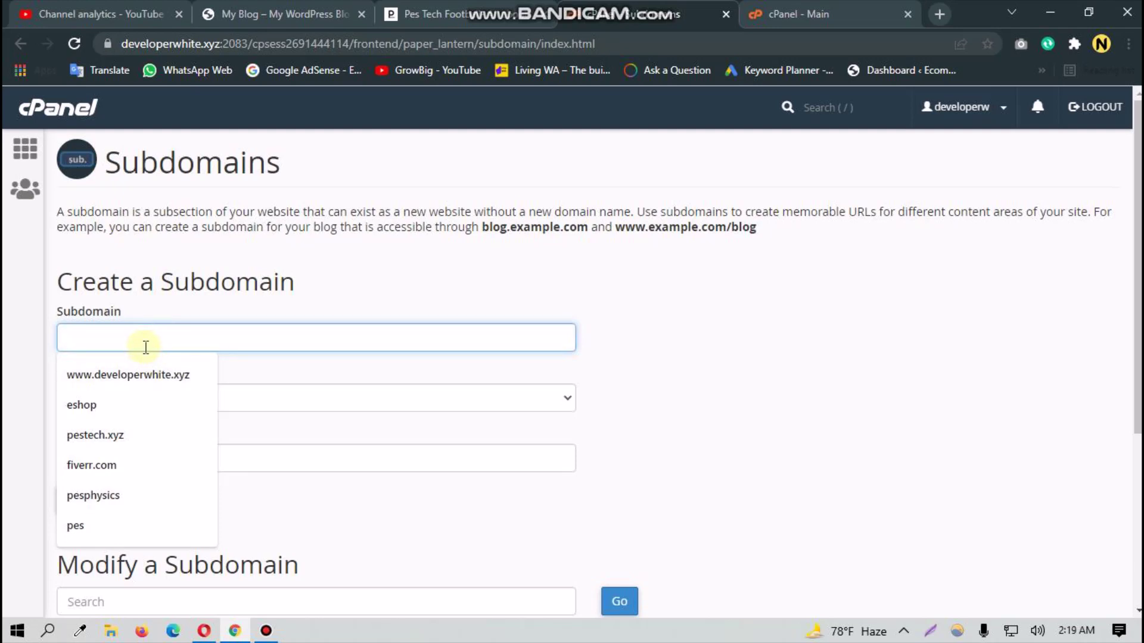
{"action": "type", "text": "sub"}
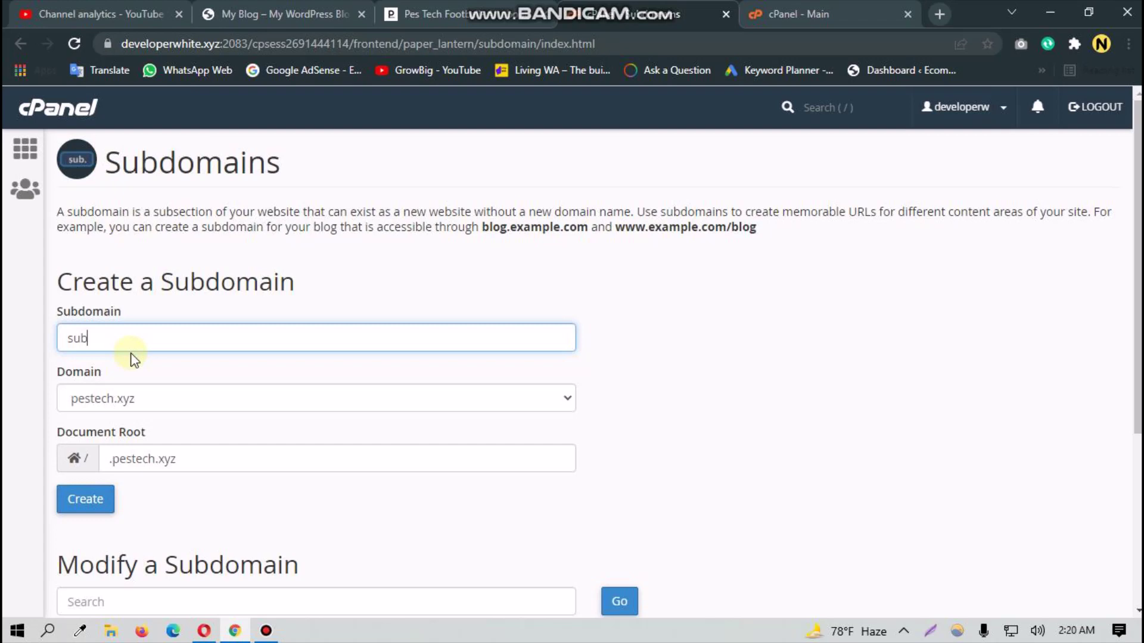
{"action": "left_click", "coordinate": [206, 502]}
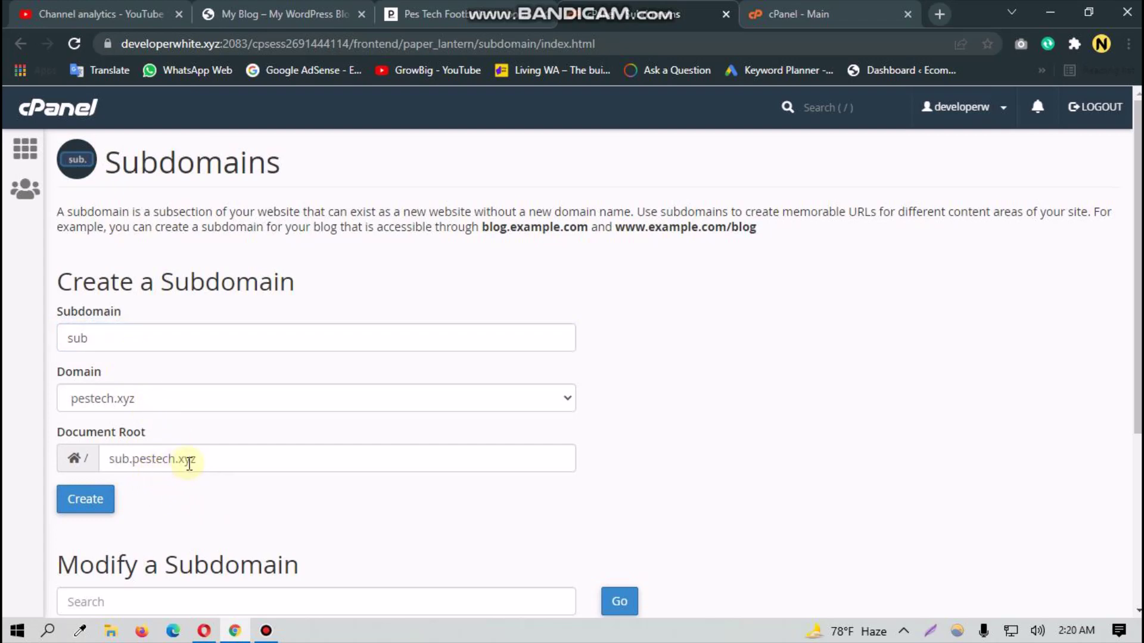
{"action": "left_click", "coordinate": [91, 499]}
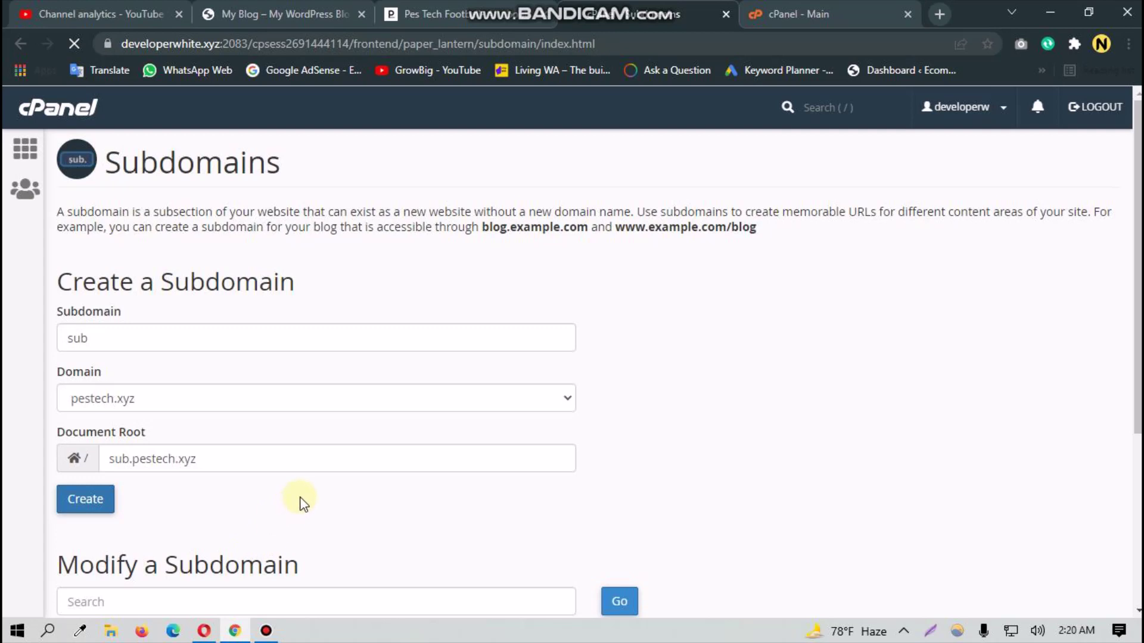
{"action": "scroll", "coordinate": [300, 504], "scroll_direction": "down", "scroll_amount": 2}
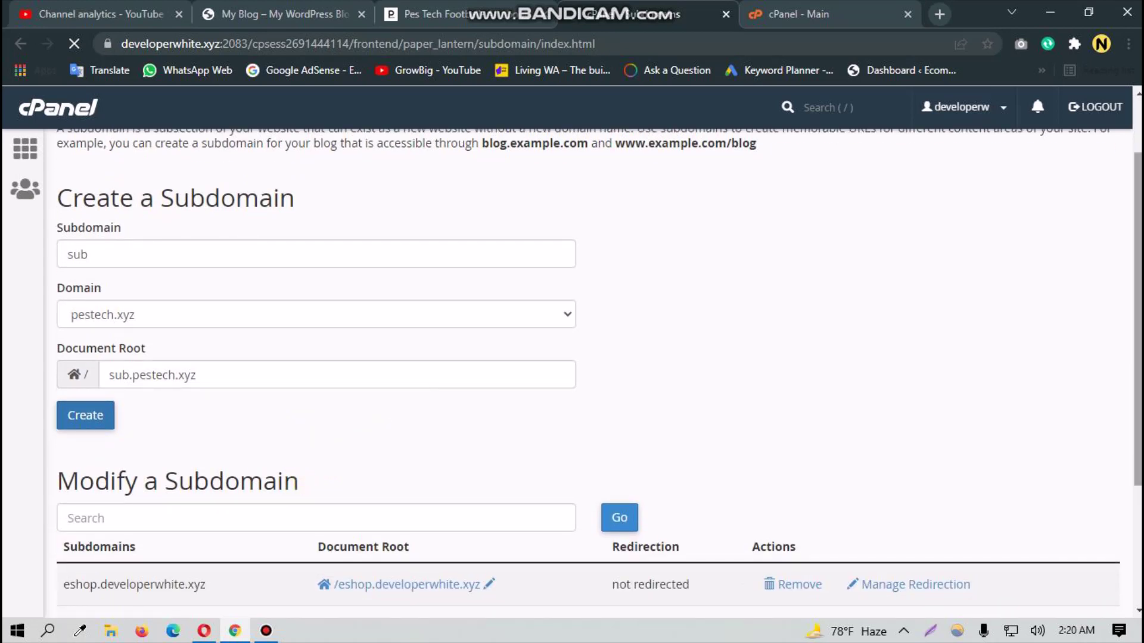
{"action": "scroll", "coordinate": [918, 297], "scroll_direction": "up", "scroll_amount": 2}
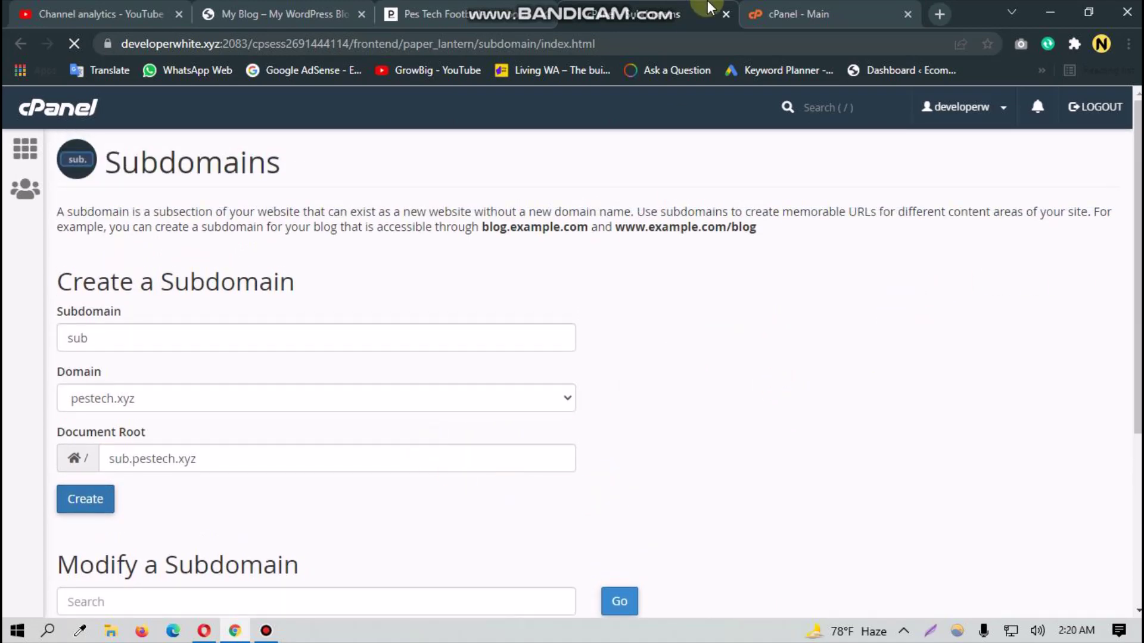
Step: Glance at the cPanel home page, then return to the Subdomains page to confirm creation
{"action": "left_click", "coordinate": [795, 13]}
{"action": "scroll", "coordinate": [323, 380], "scroll_direction": "down", "scroll_amount": 20}
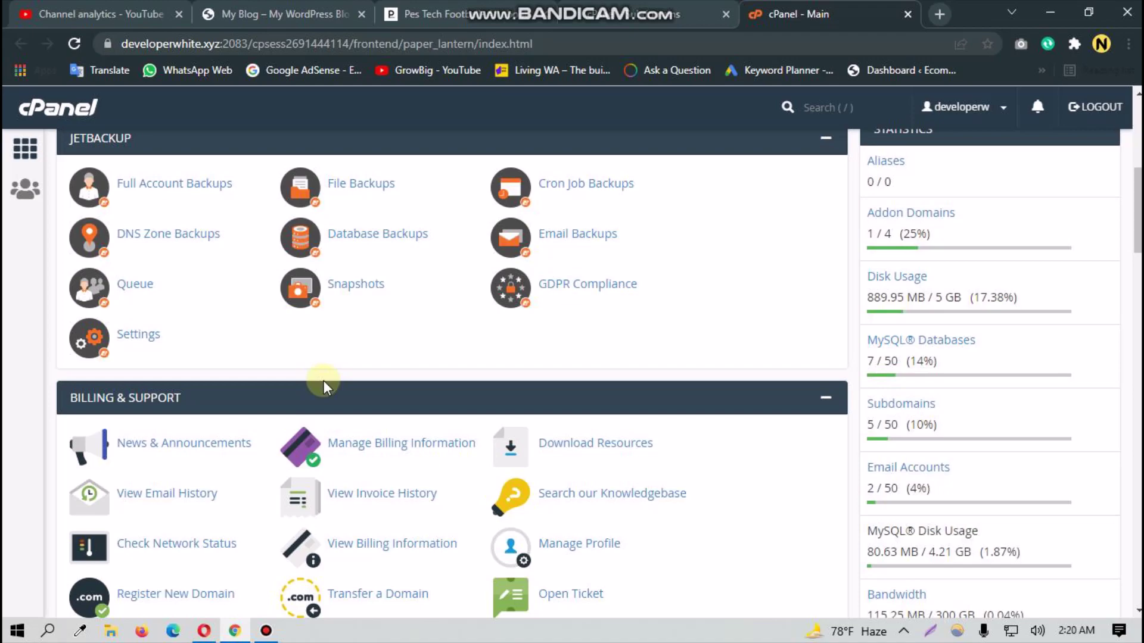
{"action": "scroll", "coordinate": [321, 383], "scroll_direction": "up", "scroll_amount": 20}
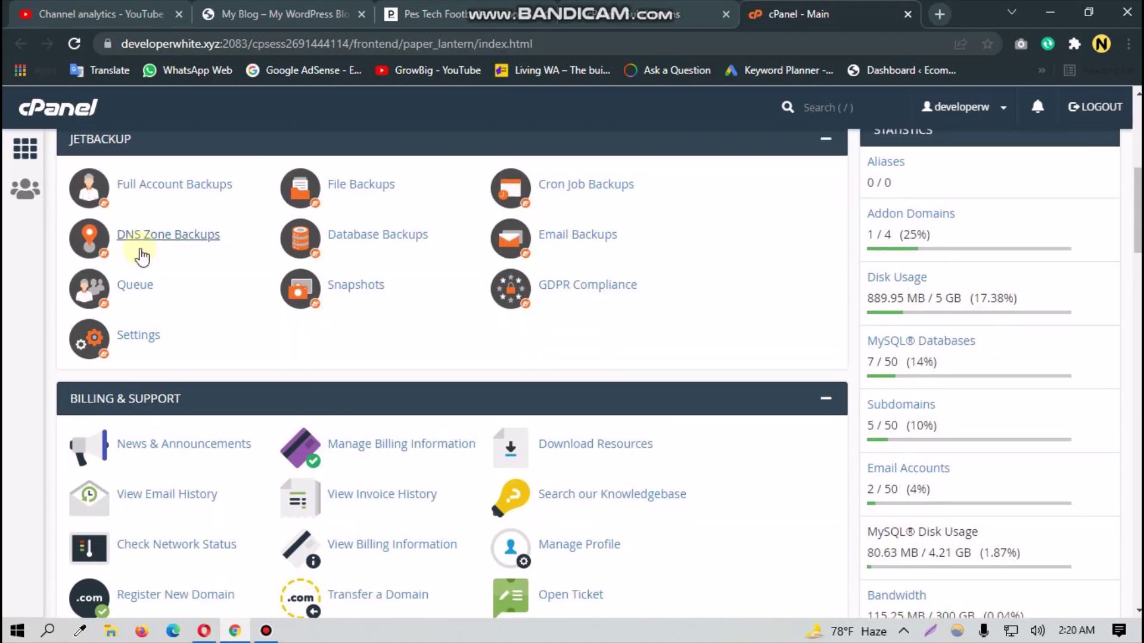
{"action": "left_click", "coordinate": [667, 8]}
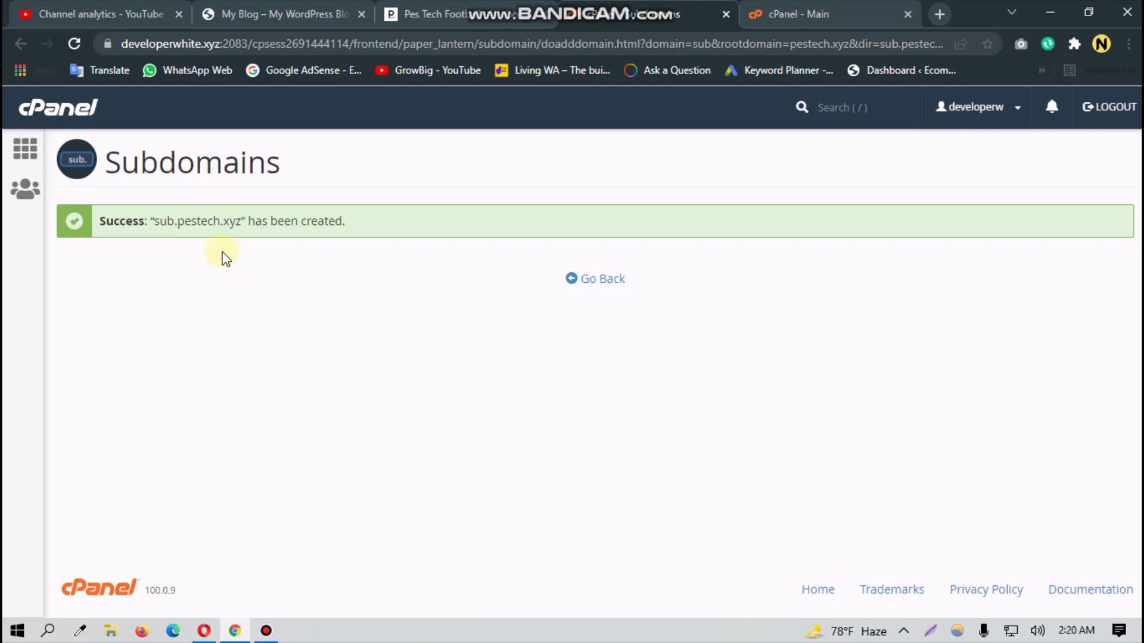
Step: Return to the cPanel home page and try the Find functions search box
{"action": "left_click", "coordinate": [822, 9]}
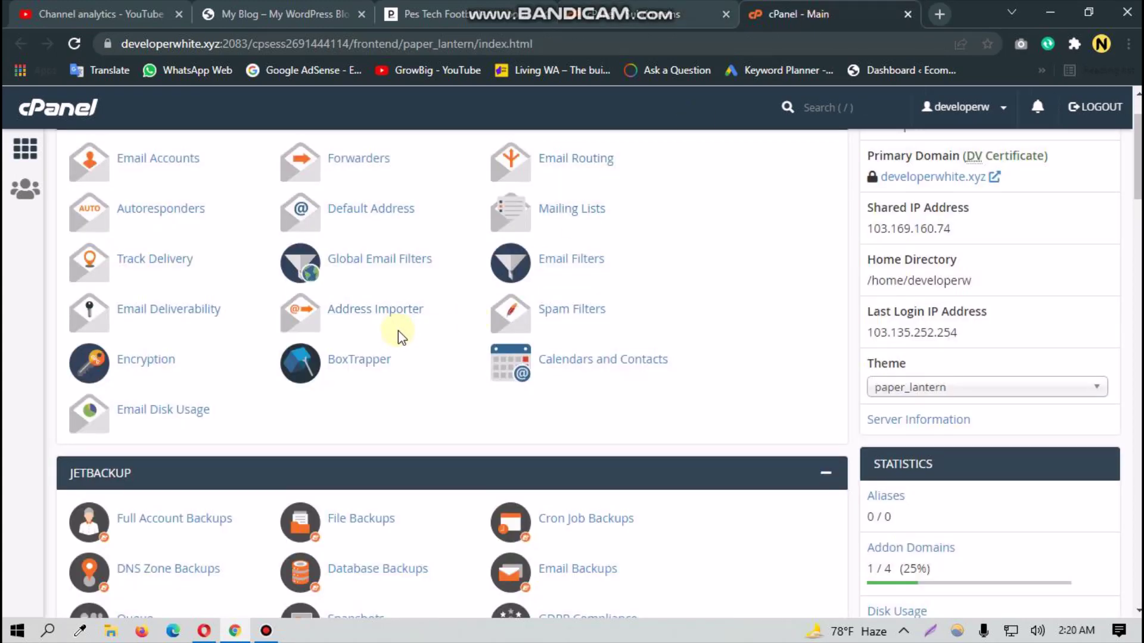
{"action": "scroll", "coordinate": [358, 332], "scroll_direction": "up", "scroll_amount": 1}
{"action": "scroll", "coordinate": [333, 381], "scroll_direction": "down", "scroll_amount": 8}
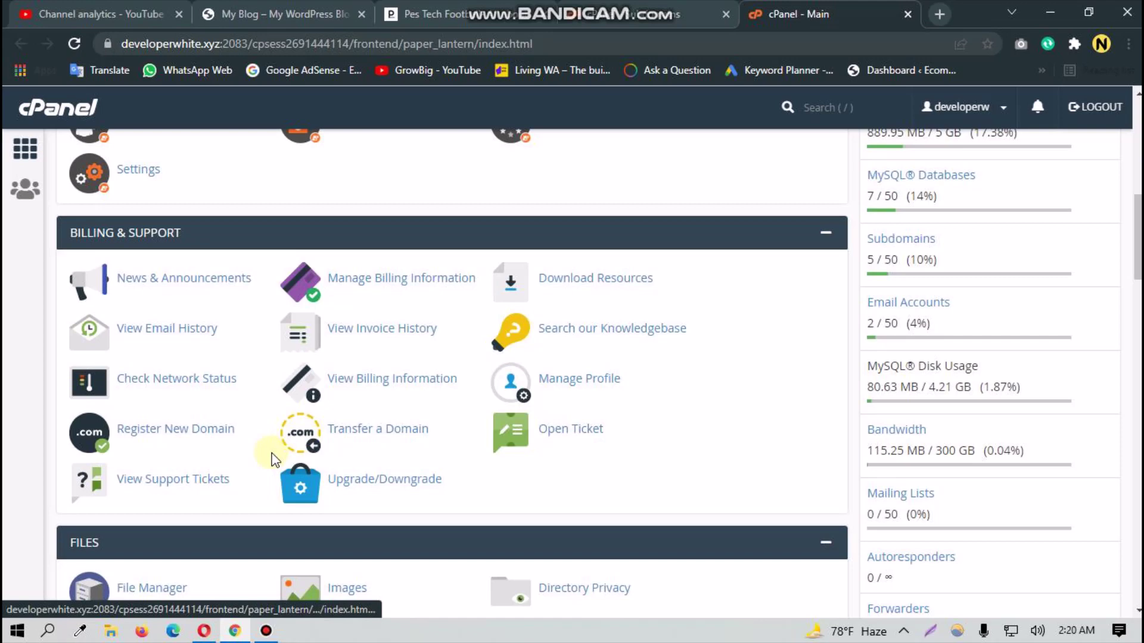
{"action": "scroll", "coordinate": [222, 235], "scroll_direction": "up", "scroll_amount": 8}
{"action": "left_click", "coordinate": [226, 153]}
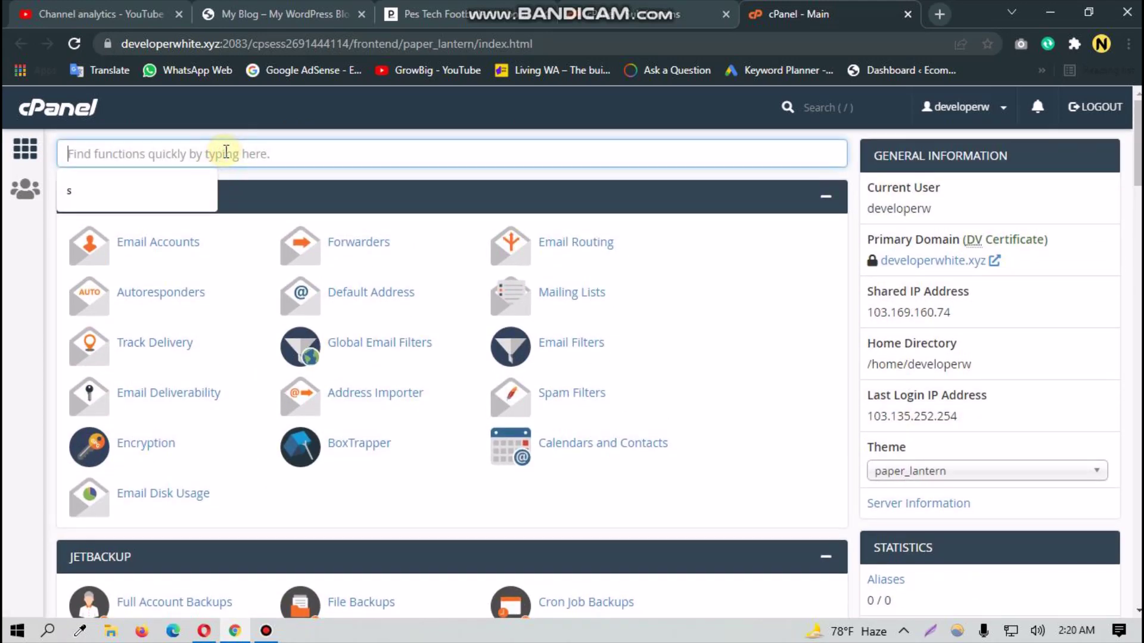
{"action": "left_click", "coordinate": [7, 366]}
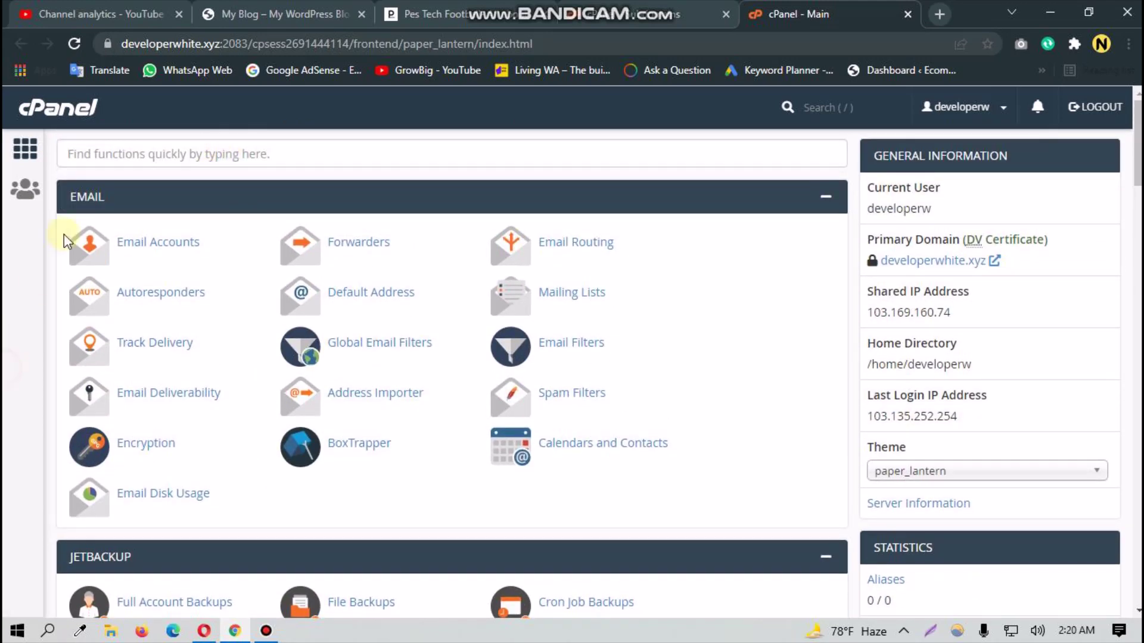
{"action": "left_click", "coordinate": [115, 144]}
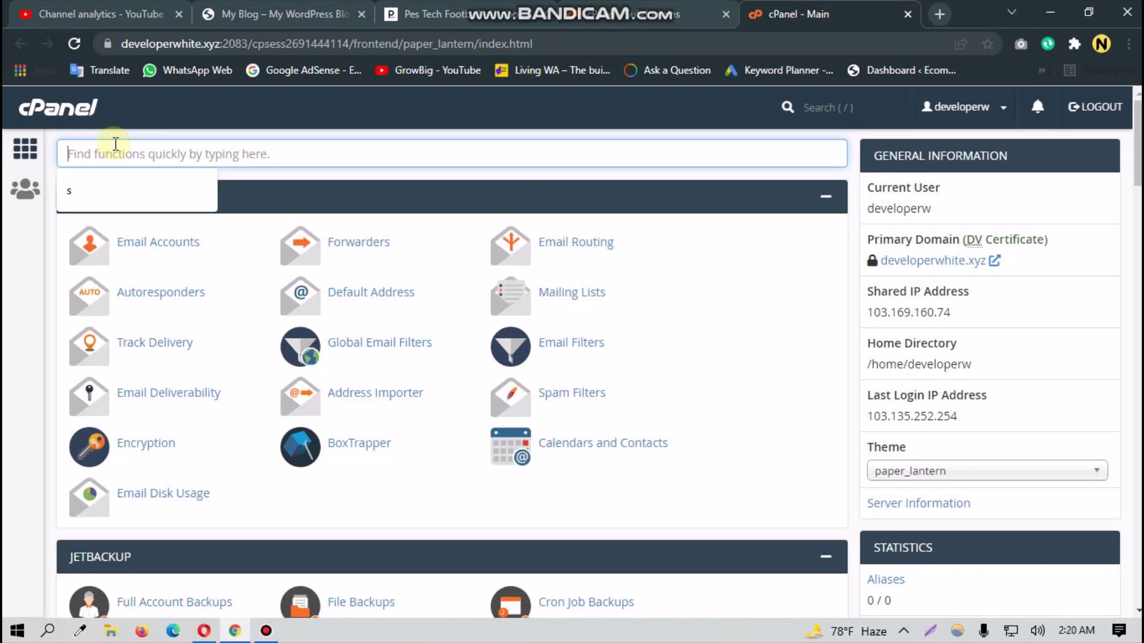
Step: Scroll down to the Softaculous Apps Installer and open WordPress
{"action": "scroll", "coordinate": [115, 144], "scroll_direction": "down", "scroll_amount": 20}
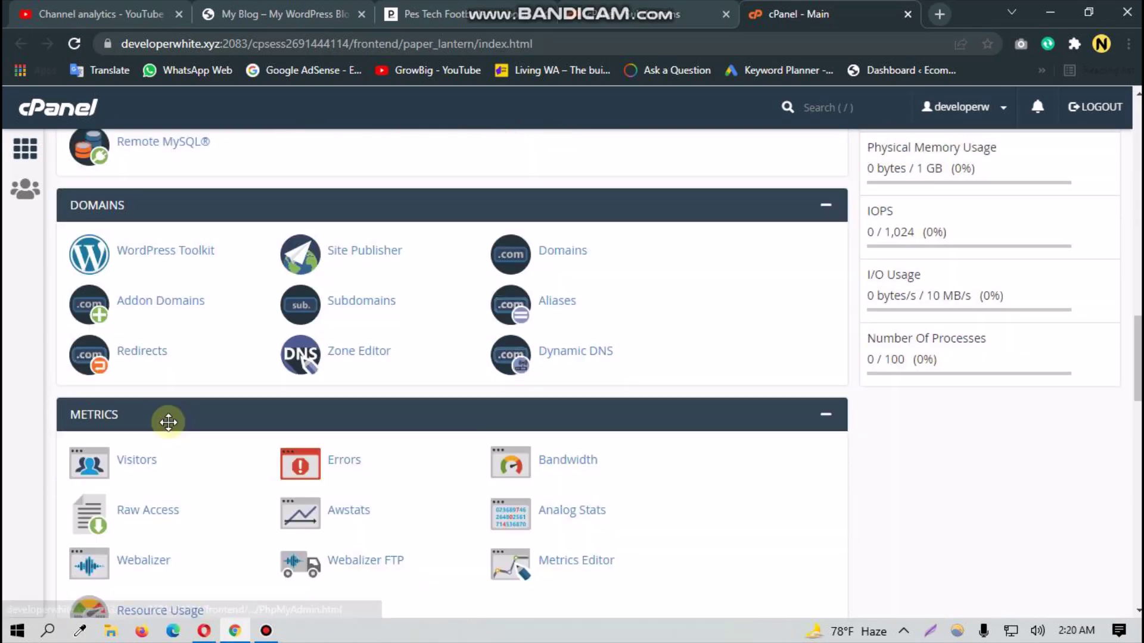
{"action": "scroll", "coordinate": [170, 429], "scroll_direction": "up", "scroll_amount": 4}
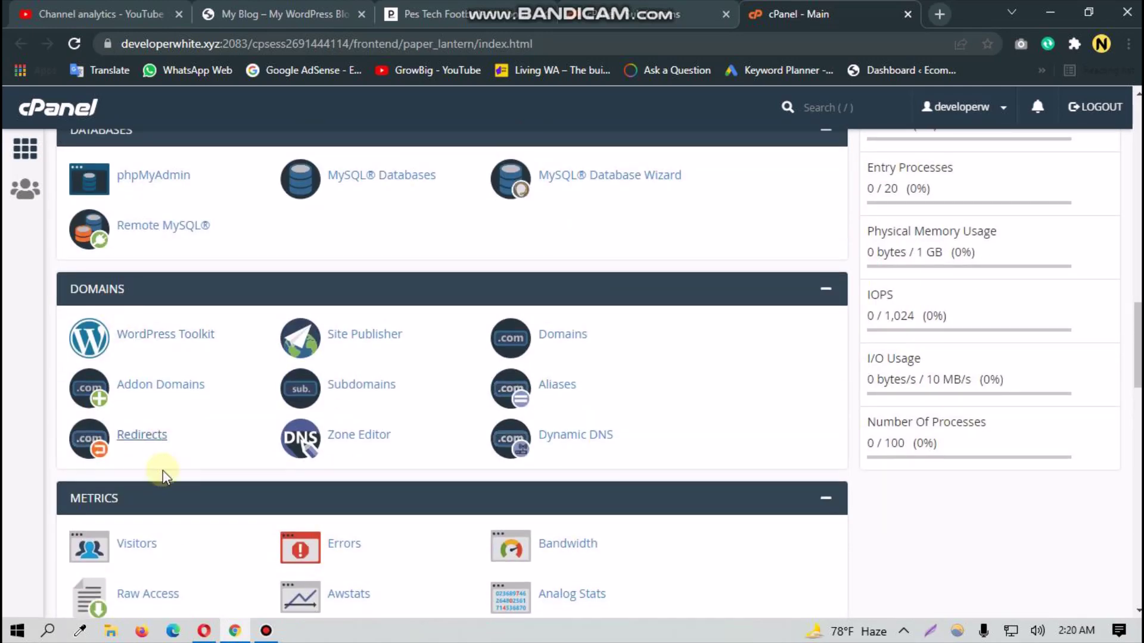
{"action": "scroll", "coordinate": [158, 467], "scroll_direction": "down", "scroll_amount": 7}
{"action": "scroll", "coordinate": [128, 477], "scroll_direction": "down", "scroll_amount": 15}
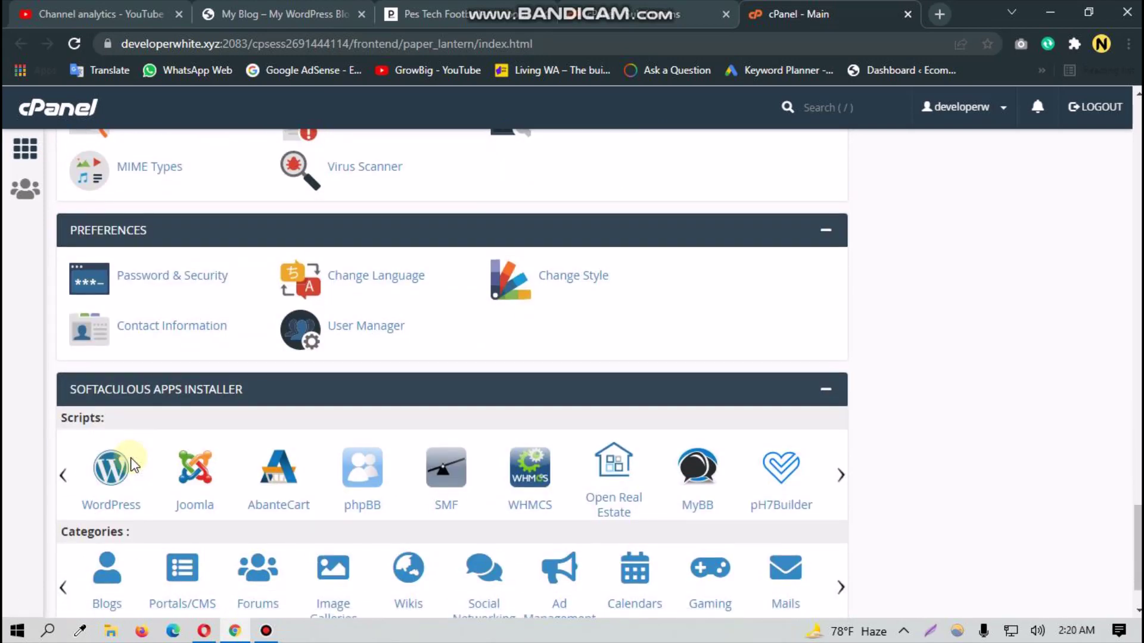
{"action": "scroll", "coordinate": [133, 464], "scroll_direction": "down", "scroll_amount": 1}
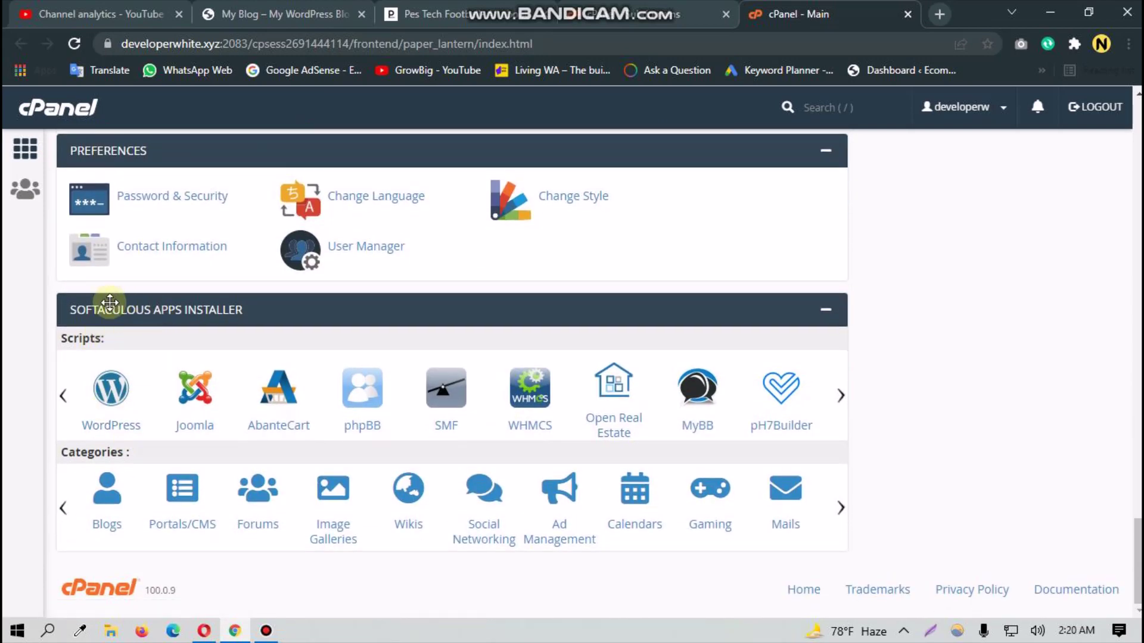
{"action": "left_click_drag", "start_coordinate": [66, 314], "coordinate": [141, 309]}
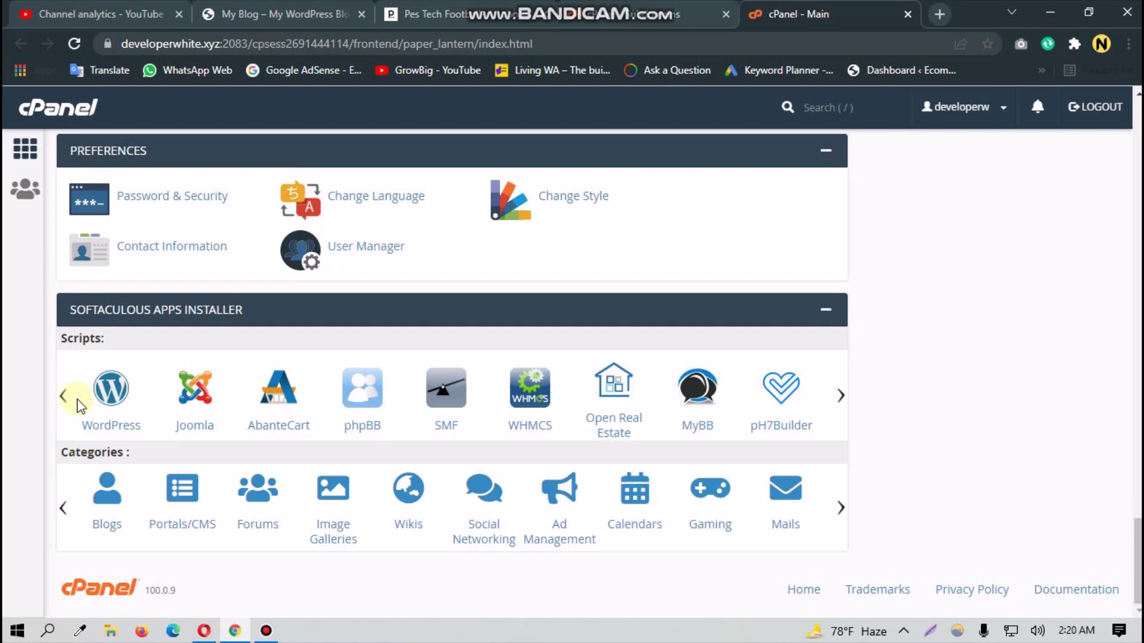
{"action": "left_click", "coordinate": [113, 390]}
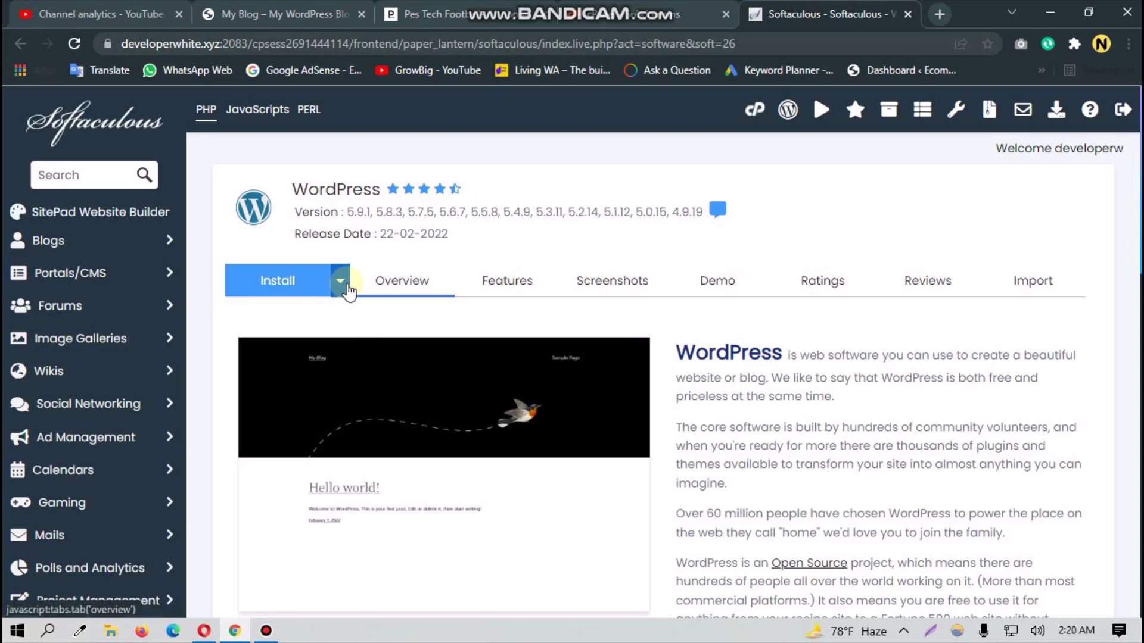
{"action": "left_click", "coordinate": [340, 282]}
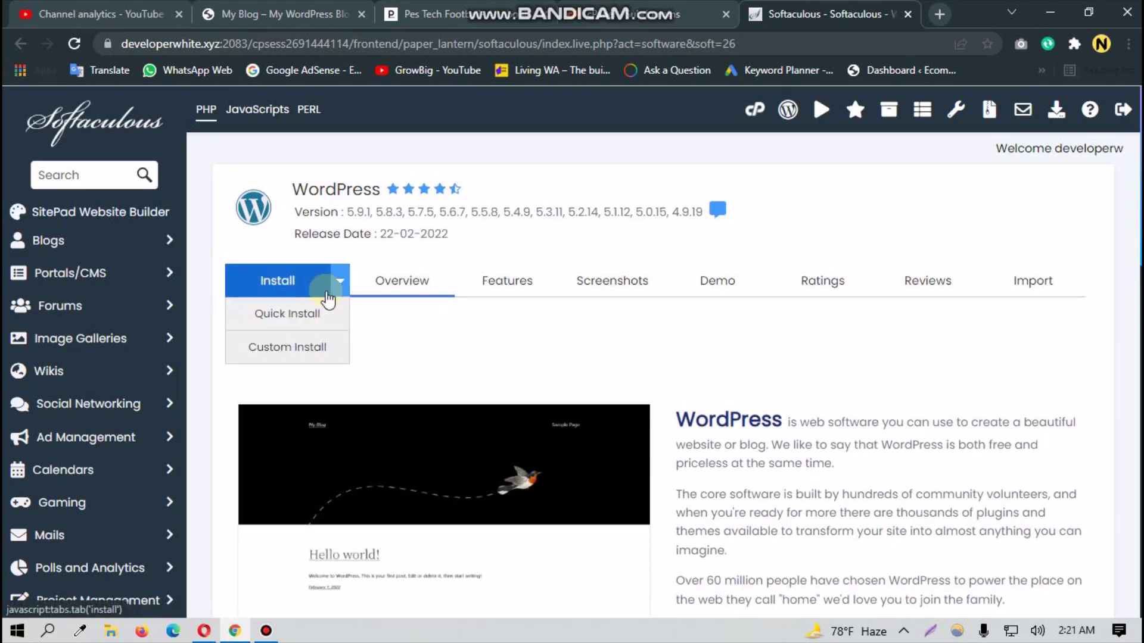
{"action": "left_click", "coordinate": [305, 355]}
{"action": "scroll", "coordinate": [357, 464], "scroll_direction": "down", "scroll_amount": 1}
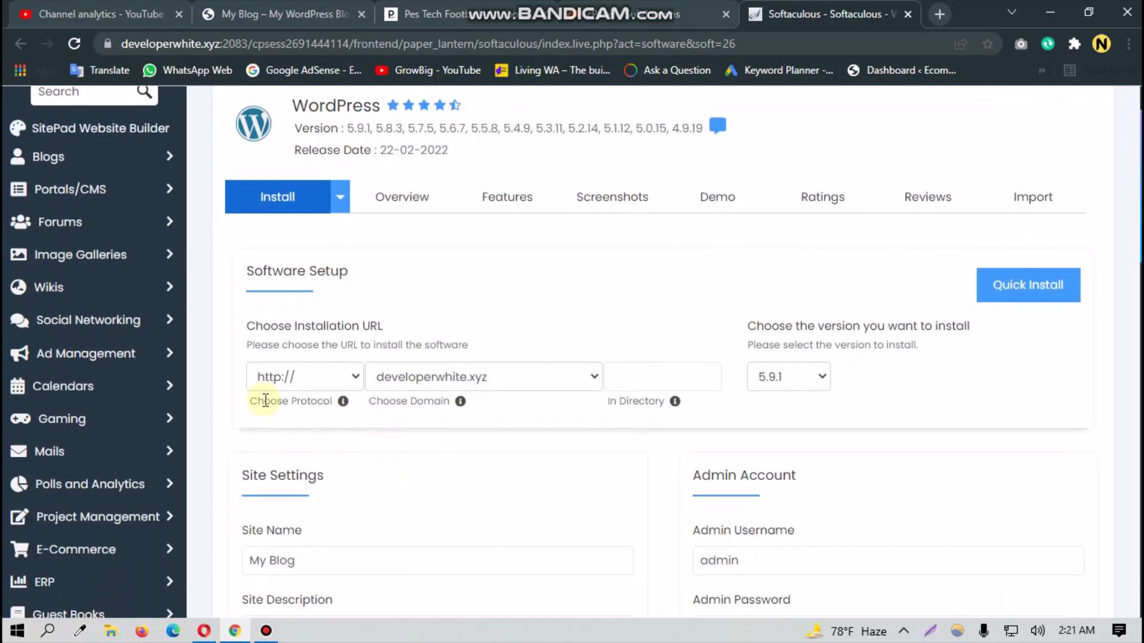
{"action": "left_click", "coordinate": [303, 380]}
{"action": "left_click", "coordinate": [287, 443]}
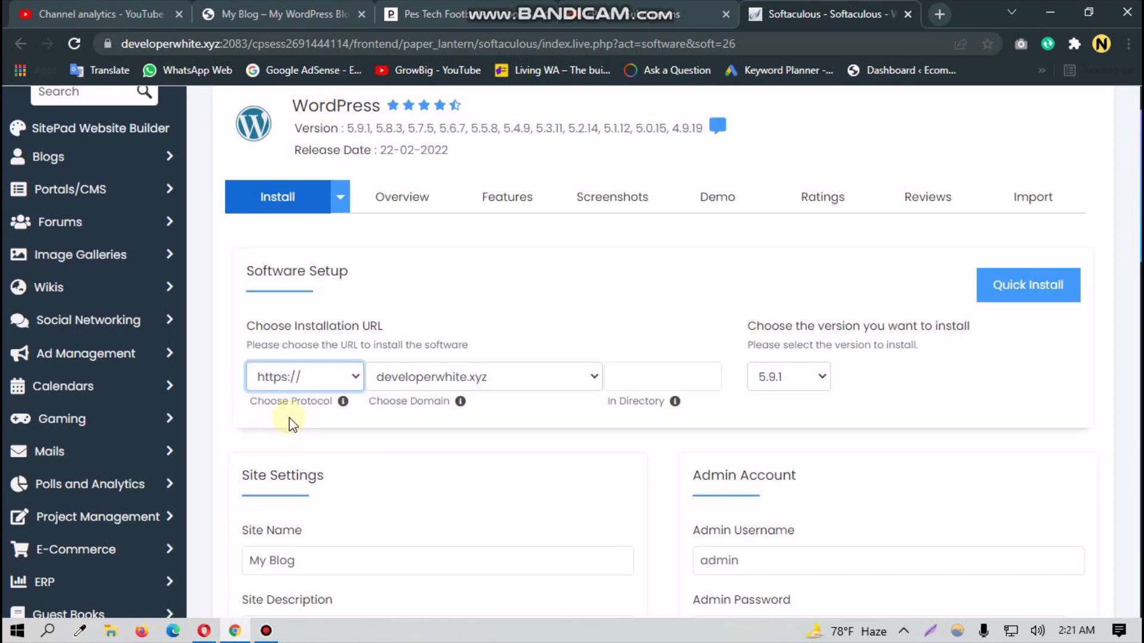
{"action": "left_click", "coordinate": [313, 384]}
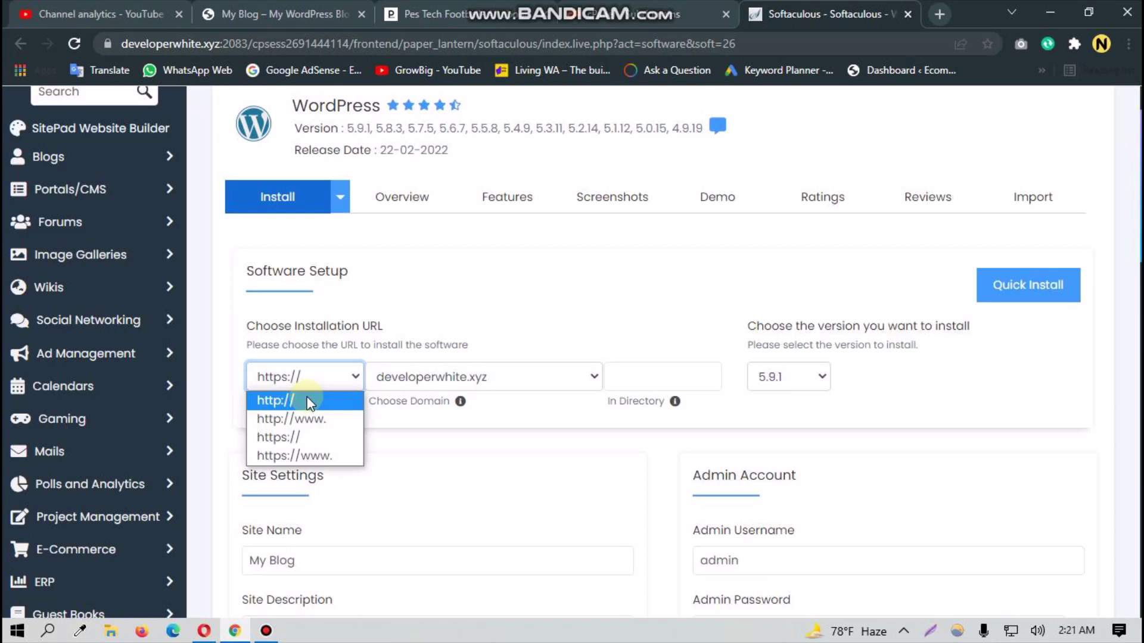
{"action": "left_click", "coordinate": [307, 401]}
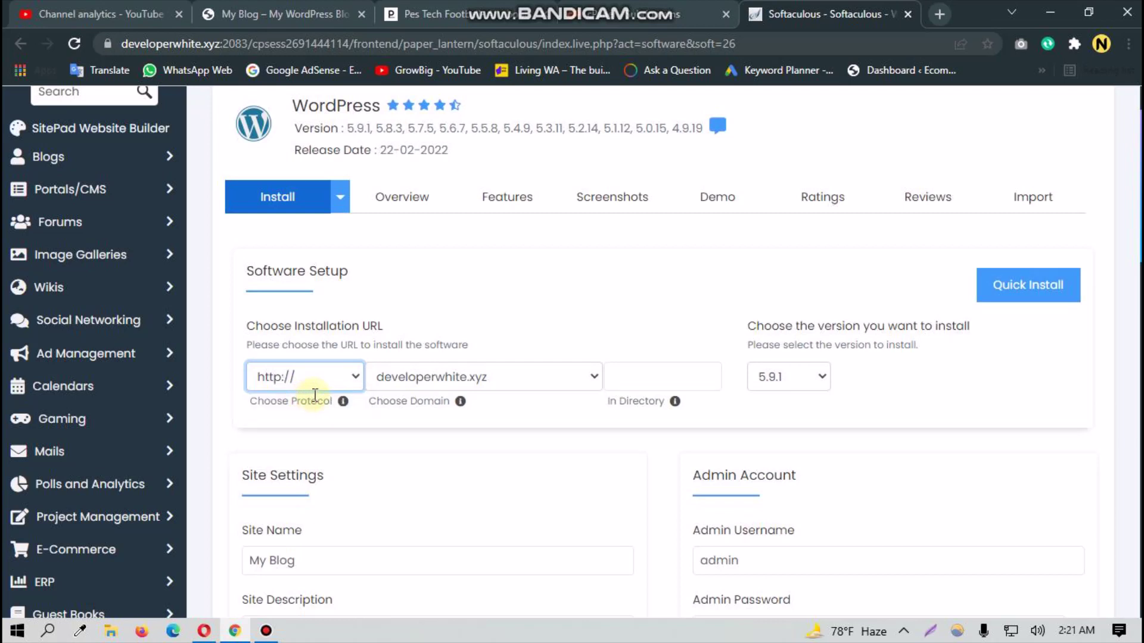
Step: Choose sub.pestech.xyz as the installation domain
{"action": "left_click", "coordinate": [437, 378]}
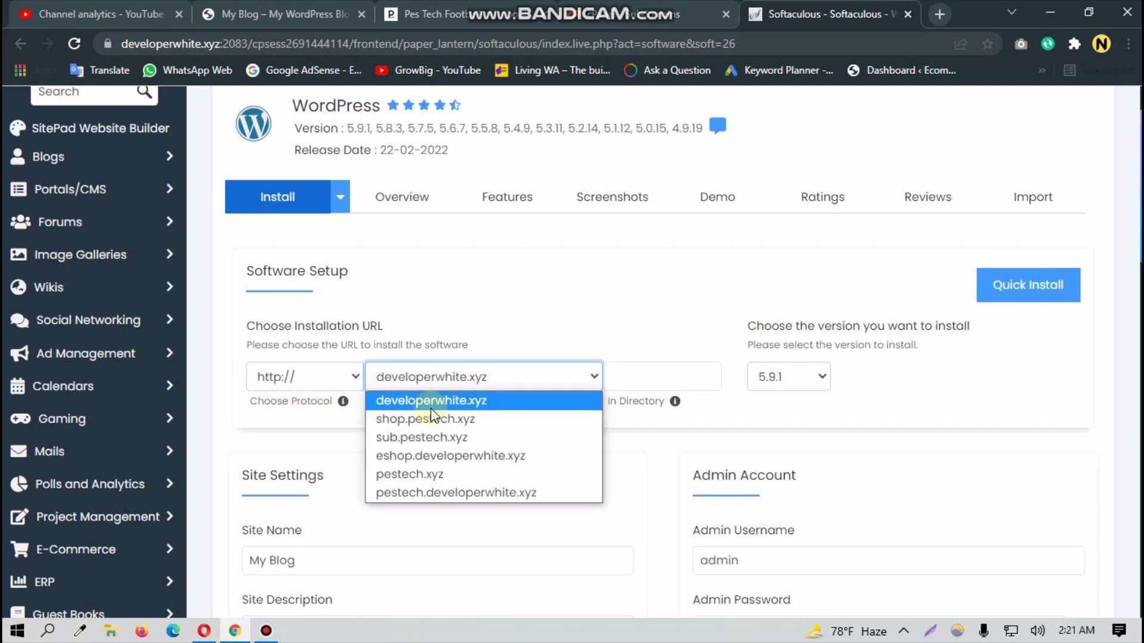
{"action": "left_click", "coordinate": [417, 437]}
{"action": "scroll", "coordinate": [512, 478], "scroll_direction": "down", "scroll_amount": 2}
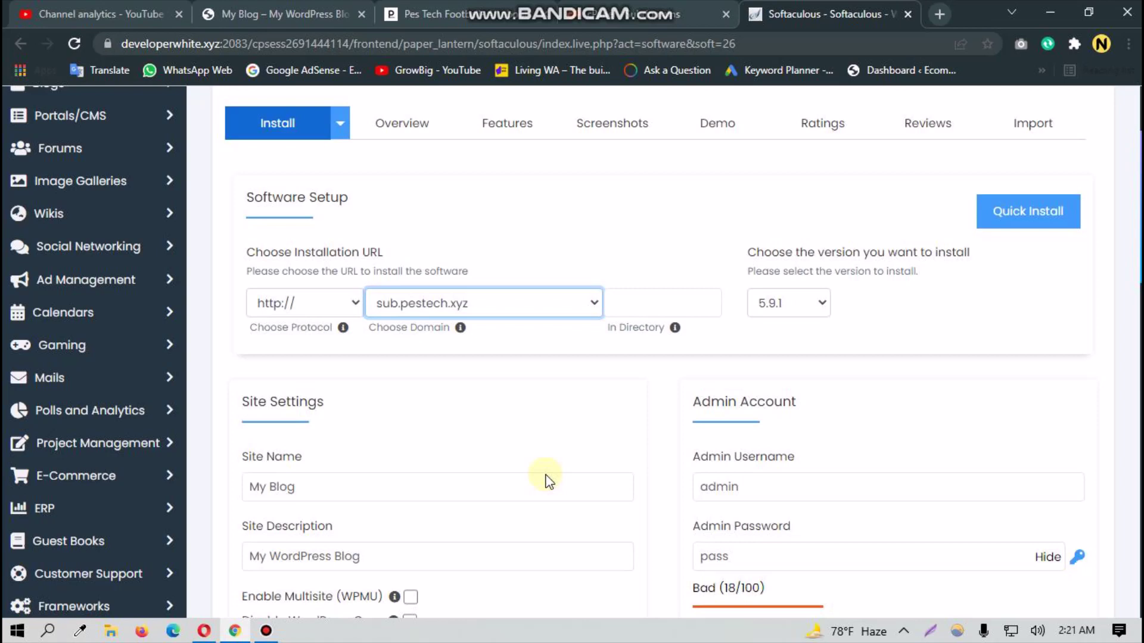
{"action": "scroll", "coordinate": [792, 313], "scroll_direction": "down", "scroll_amount": 3}
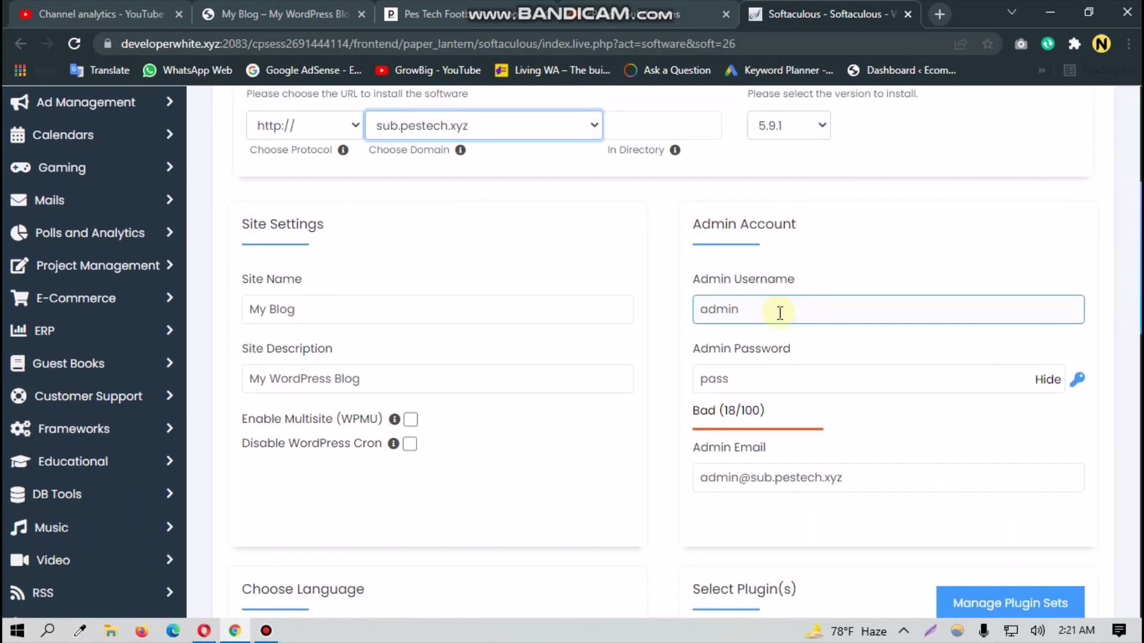
Step: Rename the site from 'My Blog' to 'title of site'
{"action": "left_click", "coordinate": [329, 309]}
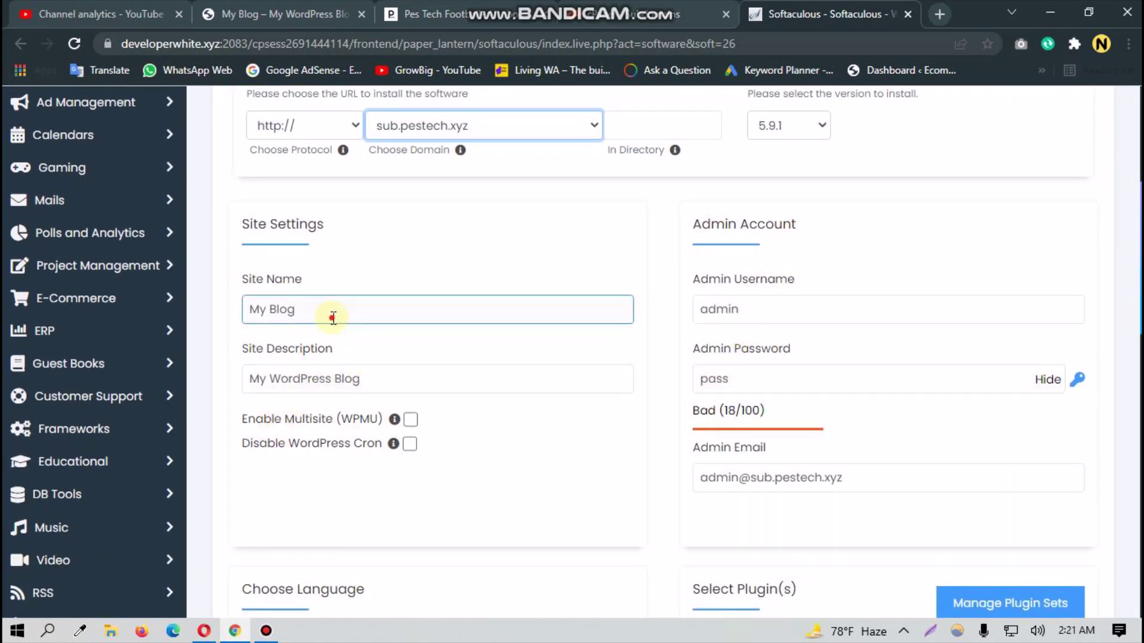
{"action": "left_click_drag", "start_coordinate": [329, 314], "coordinate": [165, 322]}
{"action": "key", "text": "BackSpace"}
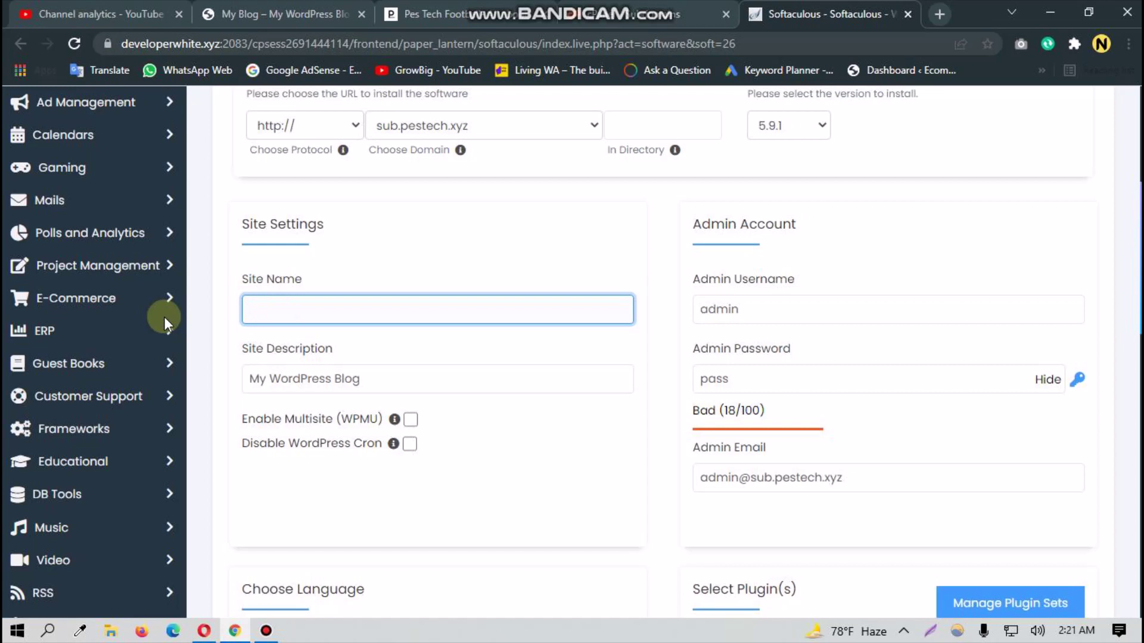
{"action": "type", "text": "title of site"}
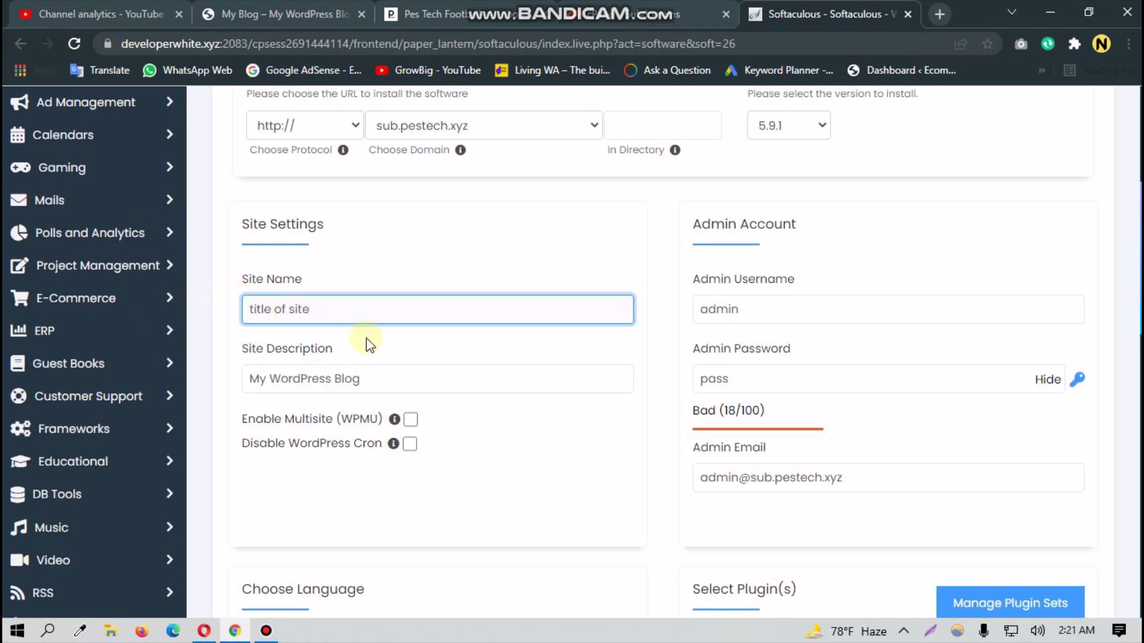
Step: Clear the default admin password and enter a new custom password
{"action": "left_click", "coordinate": [752, 319]}
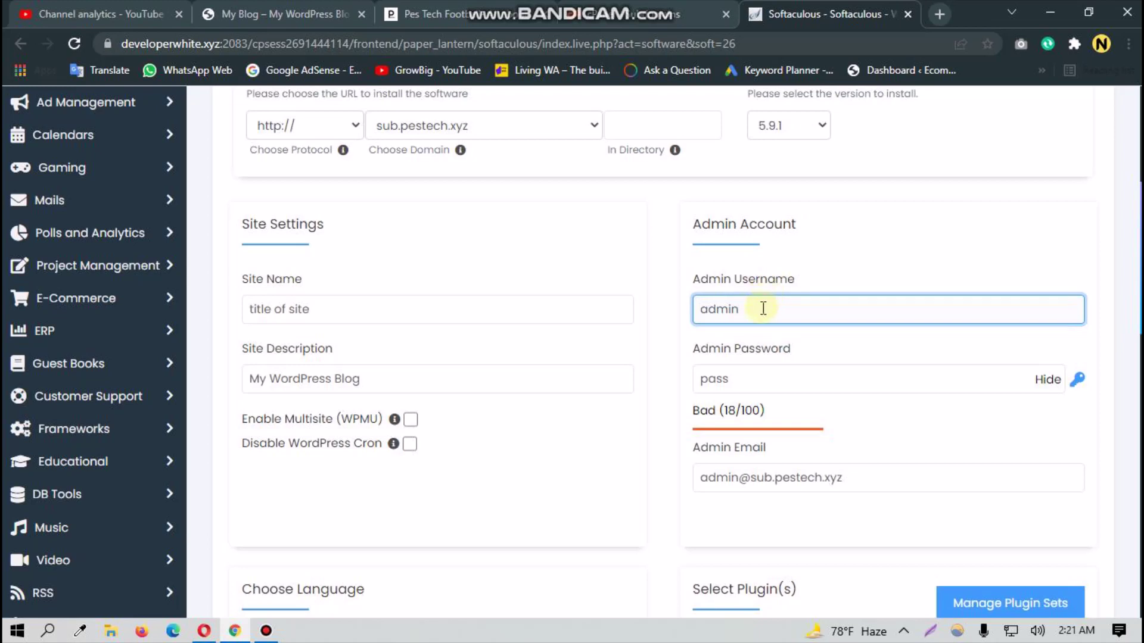
{"action": "left_click", "coordinate": [749, 376]}
{"action": "key", "text": "BackSpace"}
{"action": "key", "text": "BackSpace"}
{"action": "key", "text": "BackSpace"}
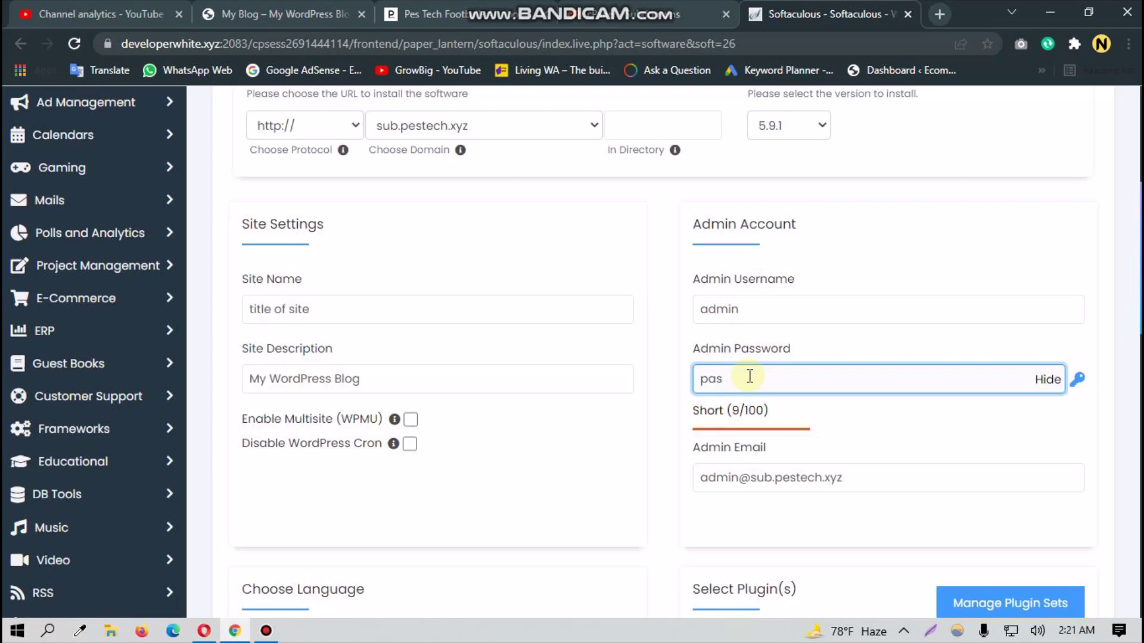
{"action": "left_click", "coordinate": [1046, 380]}
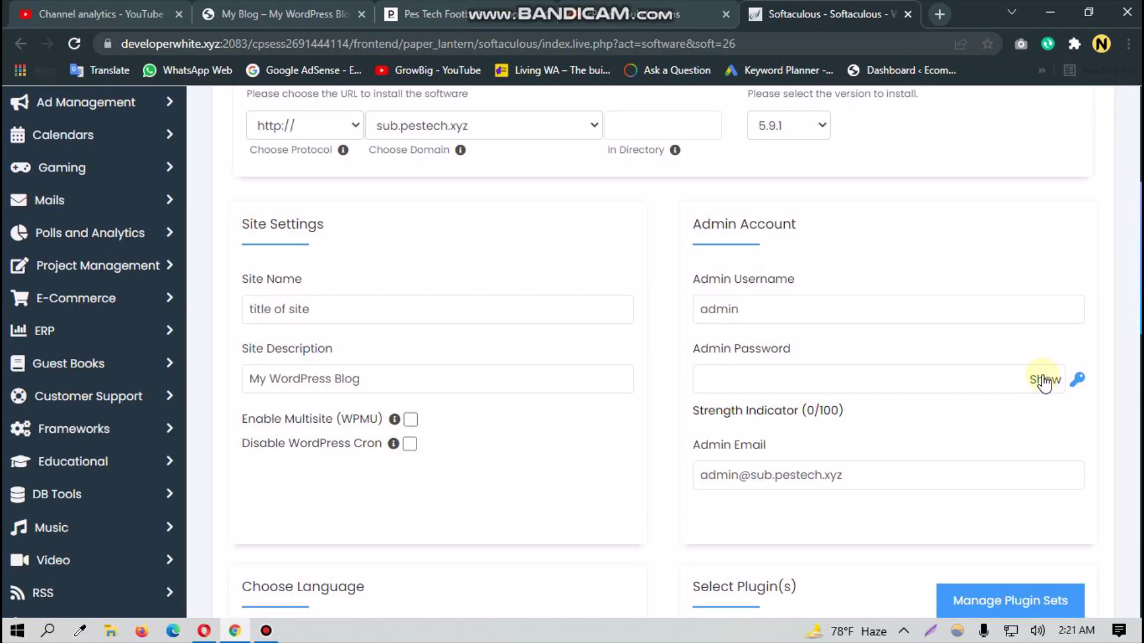
{"action": "left_click", "coordinate": [951, 370]}
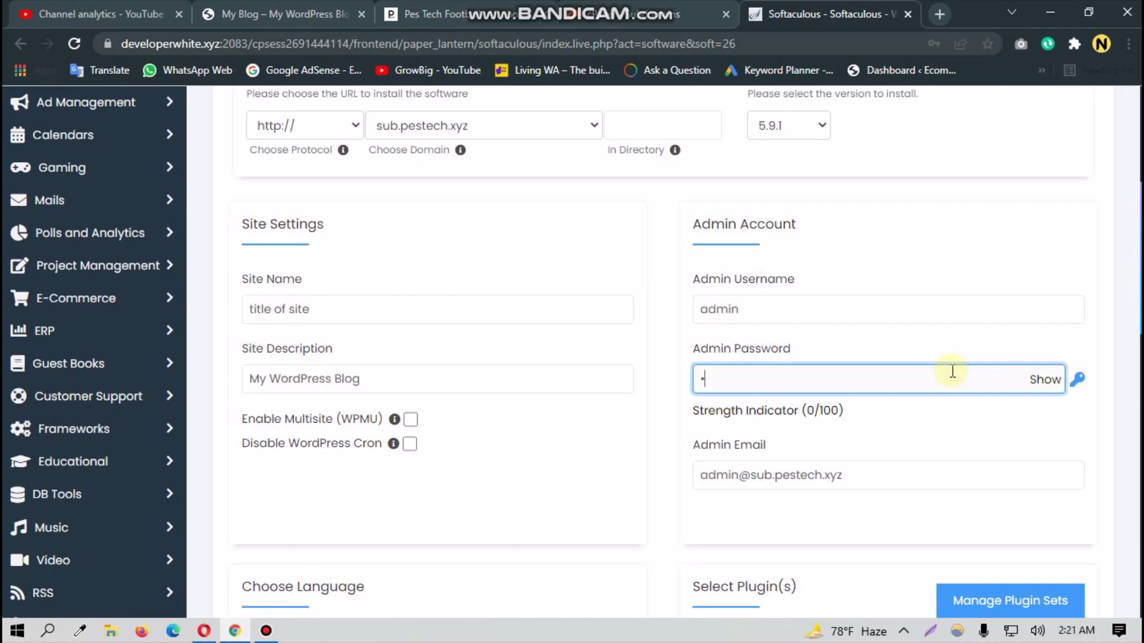
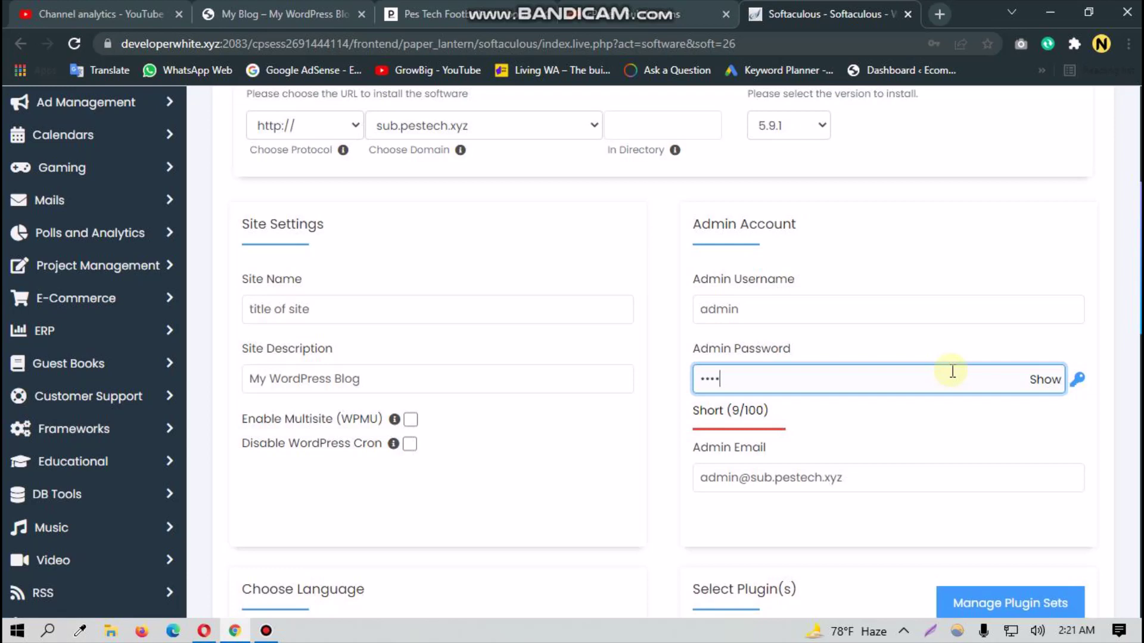
{"action": "key", "text": "ctrl+a"}
{"action": "key", "text": "BackSpace"}
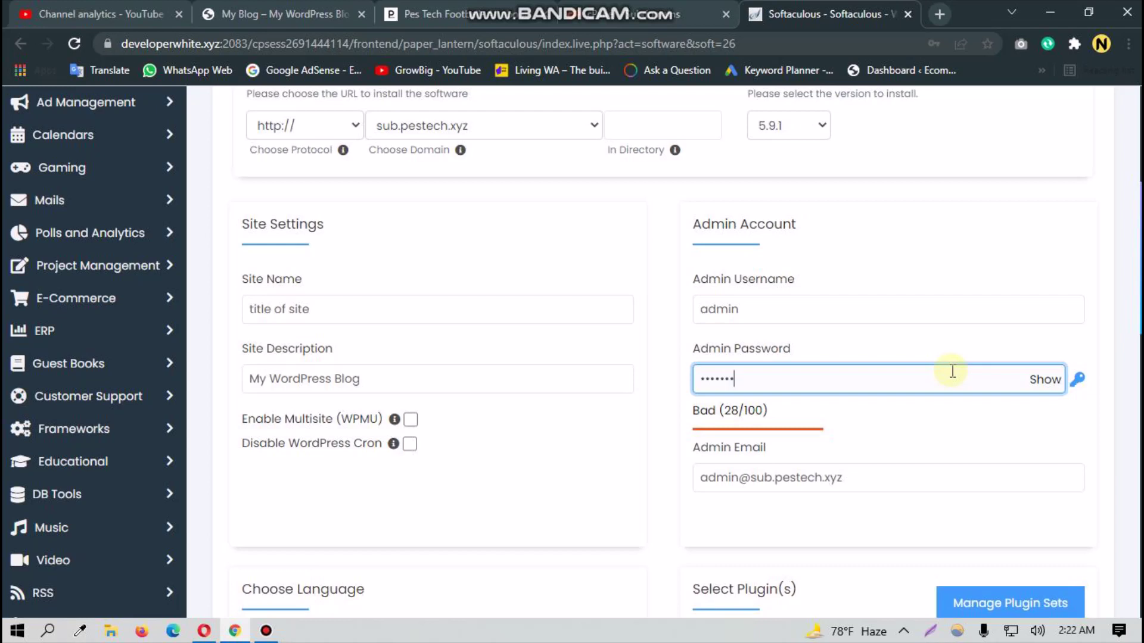
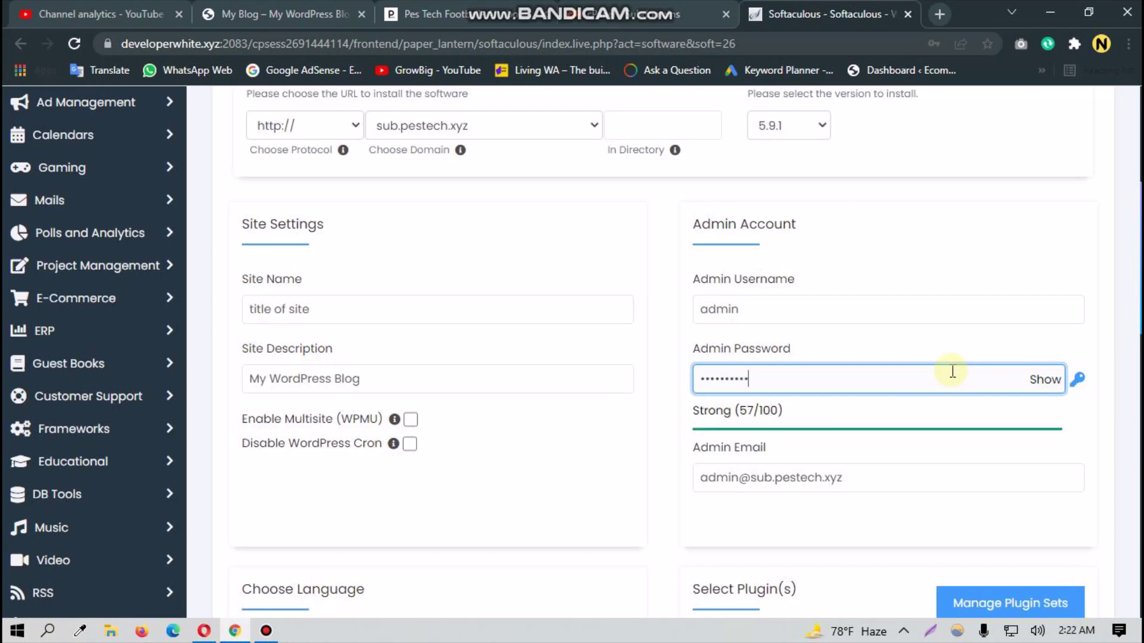
Step: Scroll down the install form to the Select Theme section
{"action": "scroll", "coordinate": [934, 391], "scroll_direction": "down", "scroll_amount": 1}
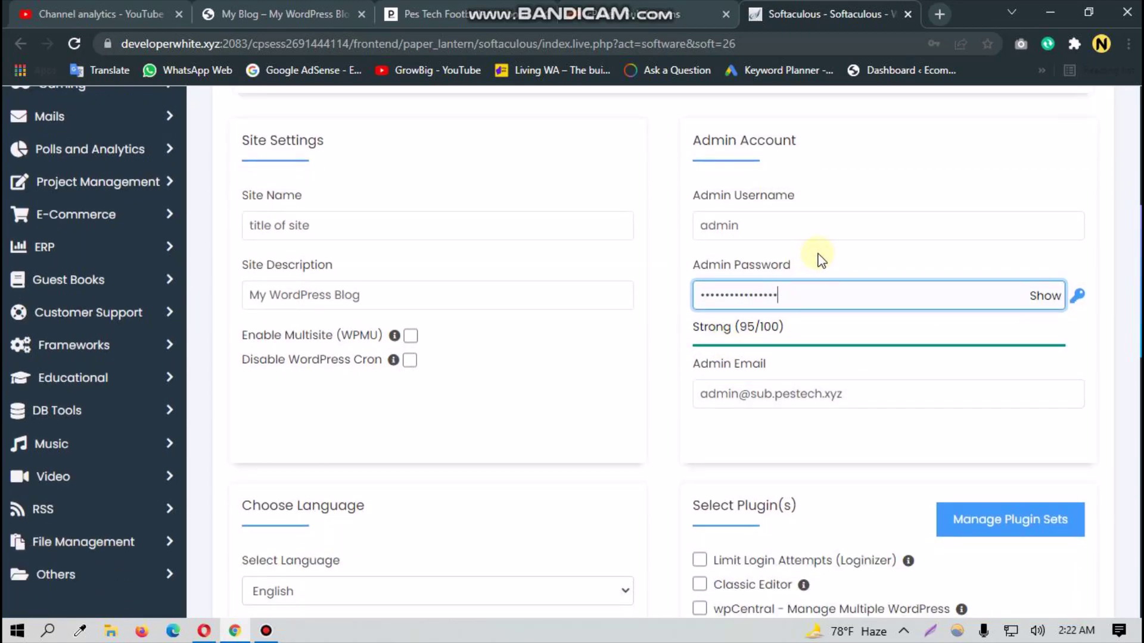
{"action": "scroll", "coordinate": [773, 397], "scroll_direction": "down", "scroll_amount": 3}
{"action": "scroll", "coordinate": [697, 451], "scroll_direction": "down", "scroll_amount": 2}
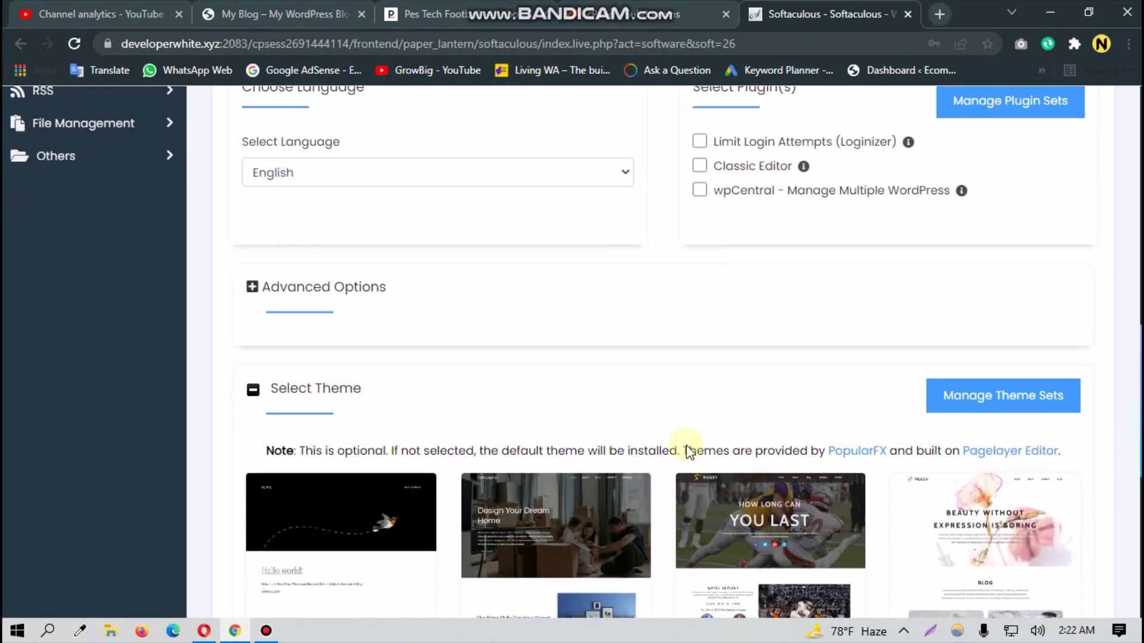
{"action": "scroll", "coordinate": [732, 399], "scroll_direction": "up", "scroll_amount": 1}
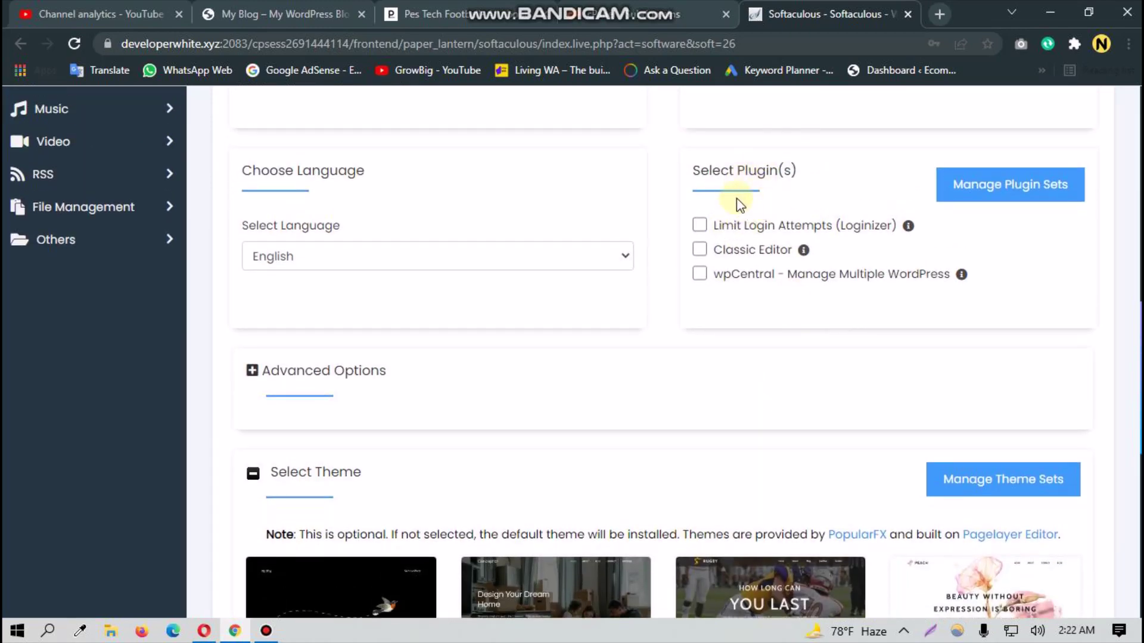
{"action": "scroll", "coordinate": [691, 337], "scroll_direction": "down", "scroll_amount": 3}
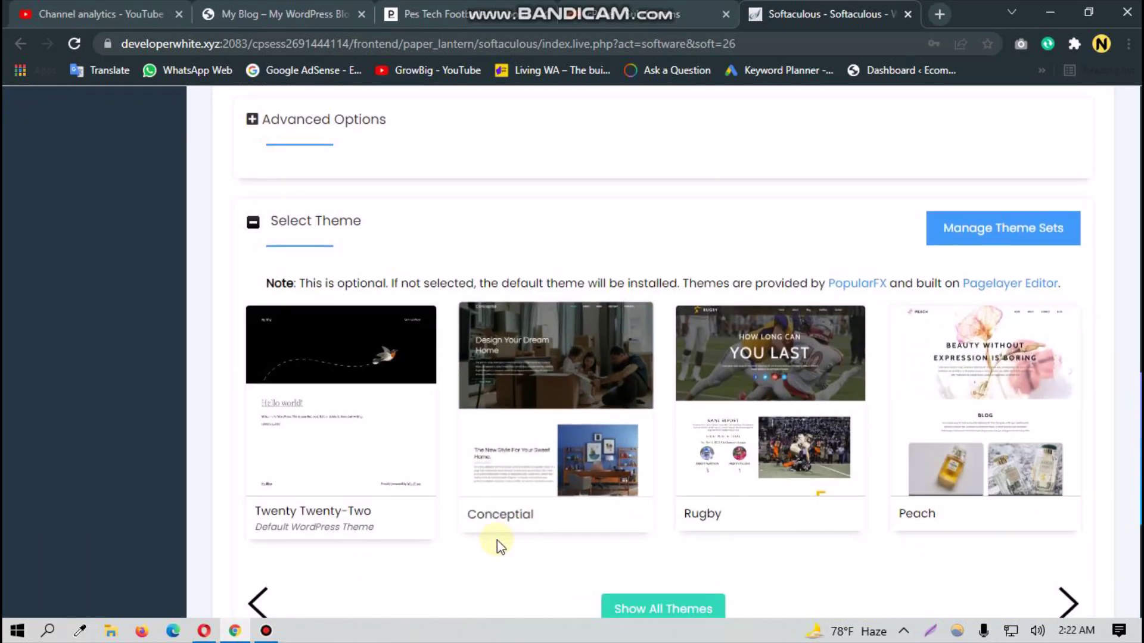
{"action": "scroll", "coordinate": [413, 471], "scroll_direction": "down", "scroll_amount": 1}
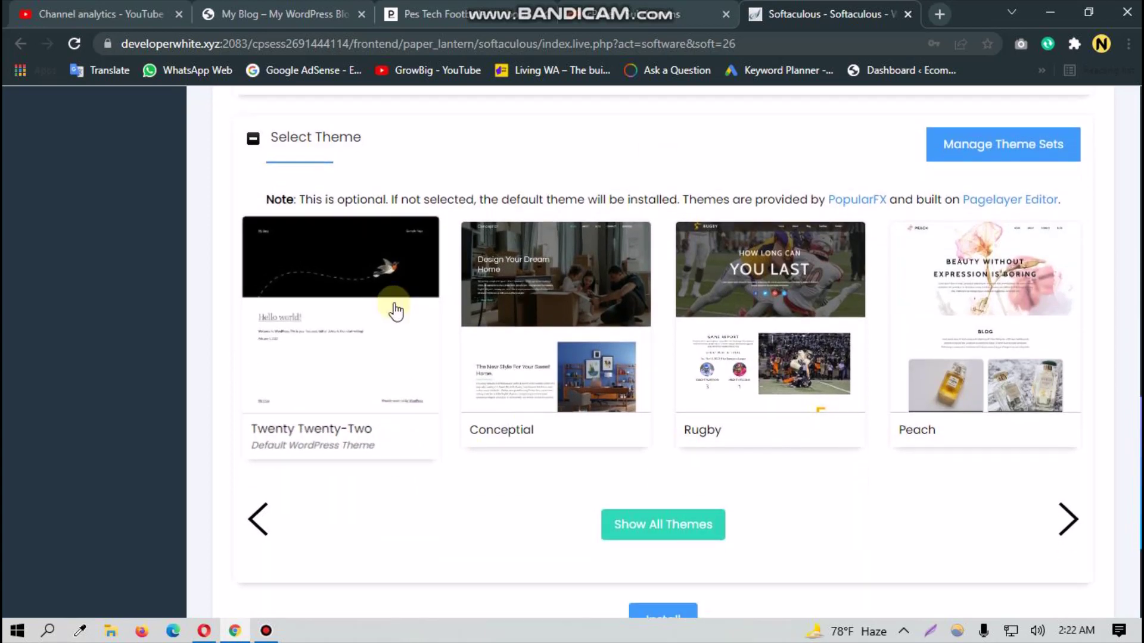
Step: Select the Twenty Twenty-Two theme and agree to use its demo images
{"action": "left_click", "coordinate": [352, 411]}
{"action": "left_click", "coordinate": [1027, 556]}
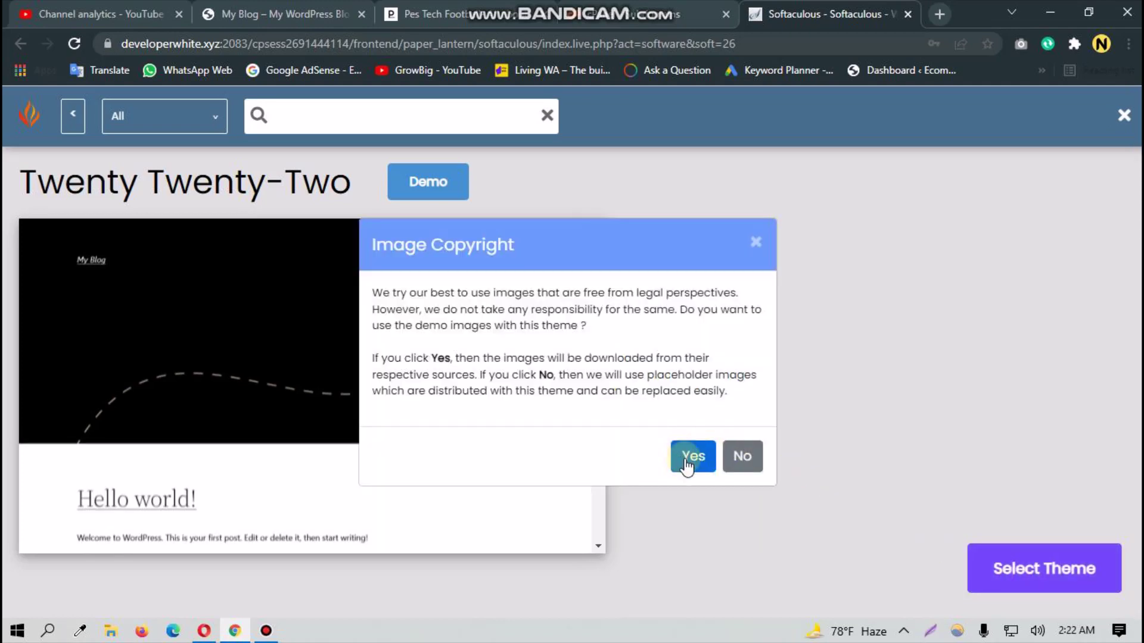
{"action": "left_click", "coordinate": [687, 462]}
{"action": "scroll", "coordinate": [485, 382], "scroll_direction": "up", "scroll_amount": 3}
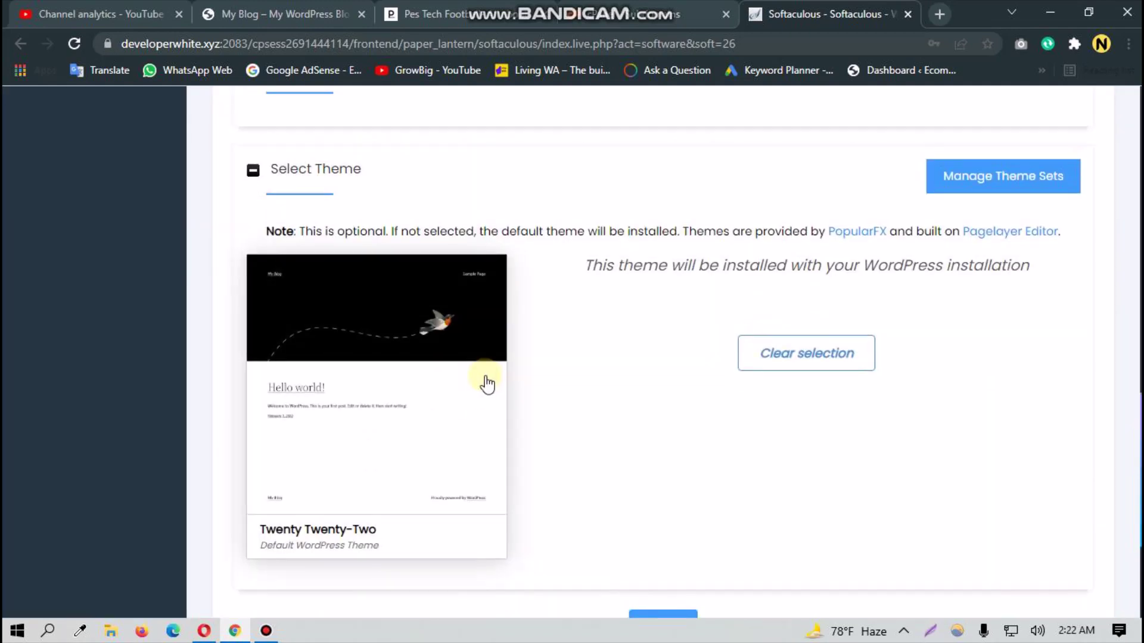
{"action": "scroll", "coordinate": [490, 460], "scroll_direction": "up", "scroll_amount": 2}
{"action": "scroll", "coordinate": [718, 498], "scroll_direction": "down", "scroll_amount": 3}
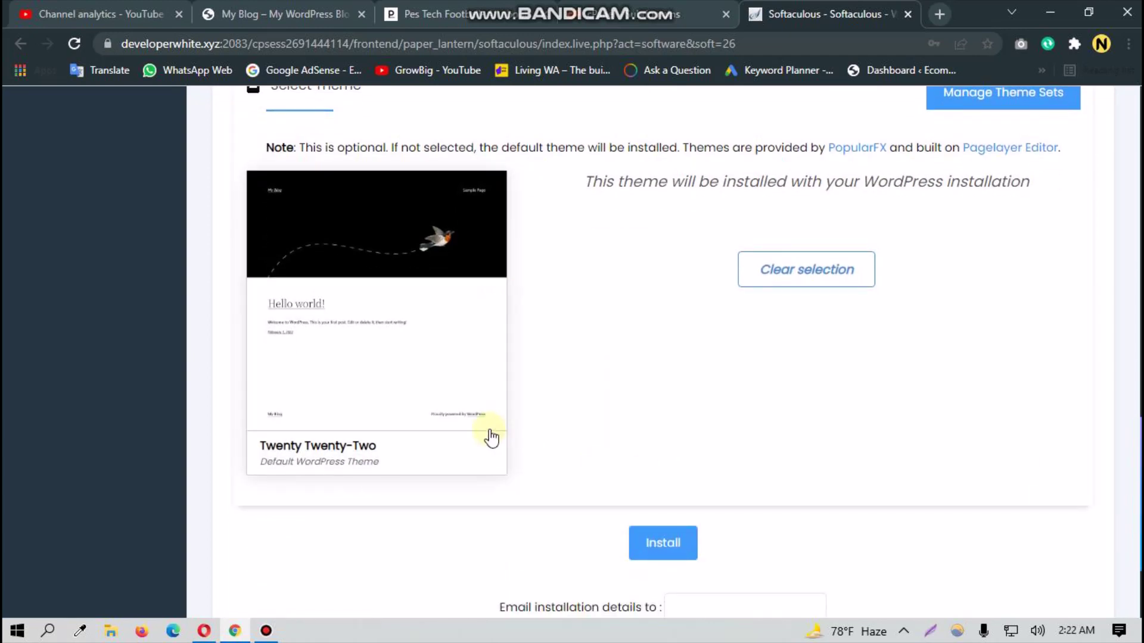
{"action": "scroll", "coordinate": [685, 470], "scroll_direction": "down", "scroll_amount": 1}
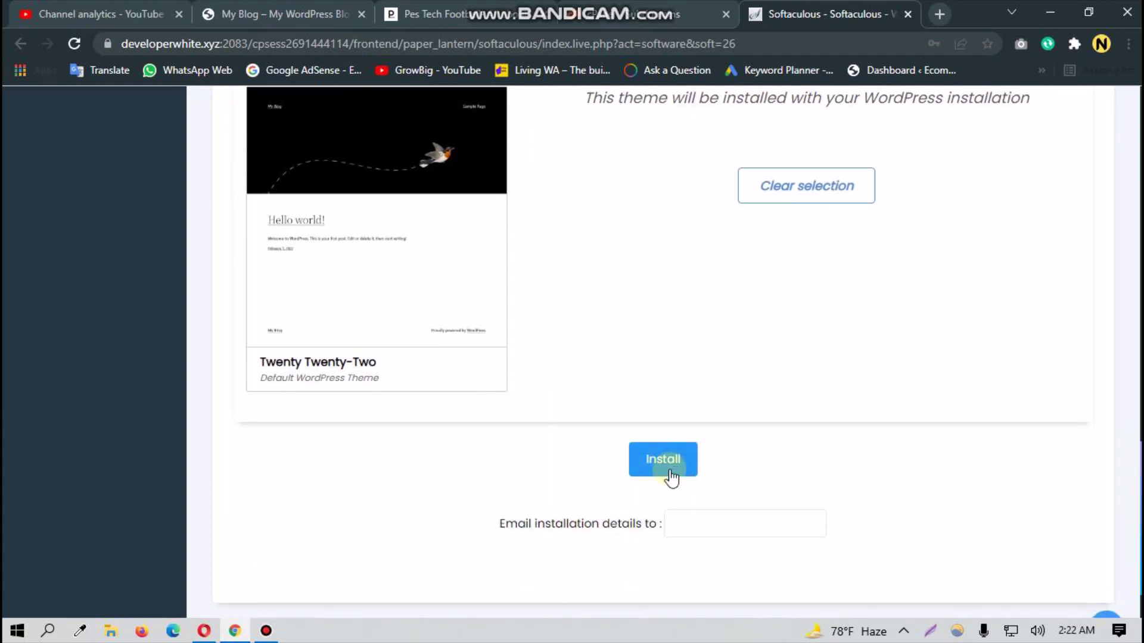
Step: Fill the installation-details e-mail field with the saved address
{"action": "left_click", "coordinate": [682, 519]}
{"action": "left_click", "coordinate": [721, 450]}
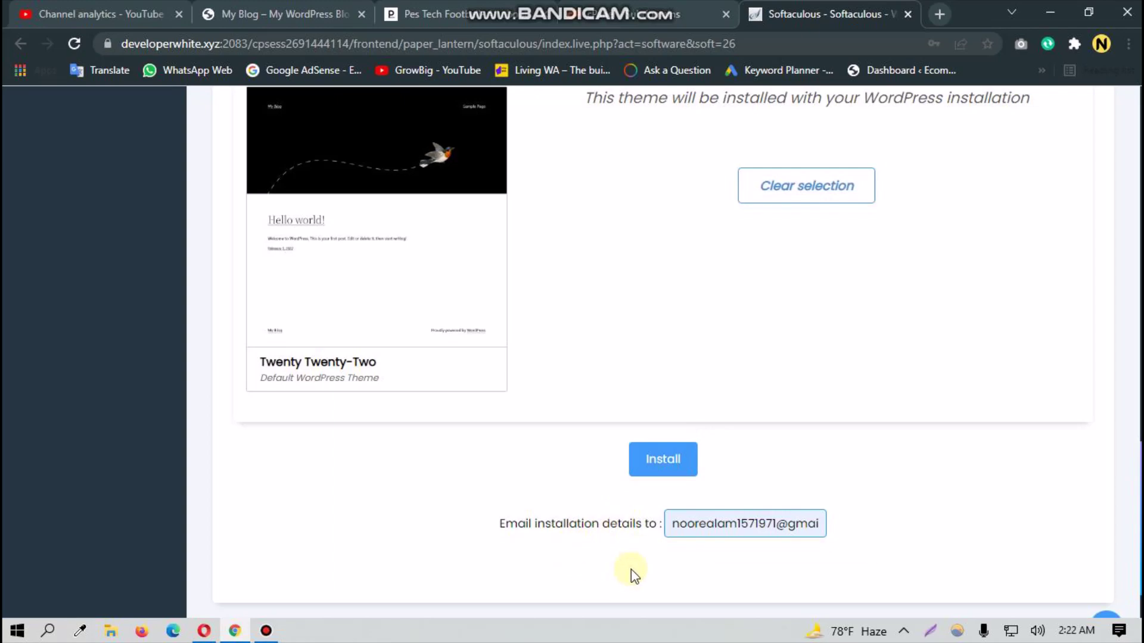
{"action": "scroll", "coordinate": [631, 569], "scroll_direction": "down", "scroll_amount": 1}
{"action": "scroll", "coordinate": [631, 569], "scroll_direction": "up", "scroll_amount": 1}
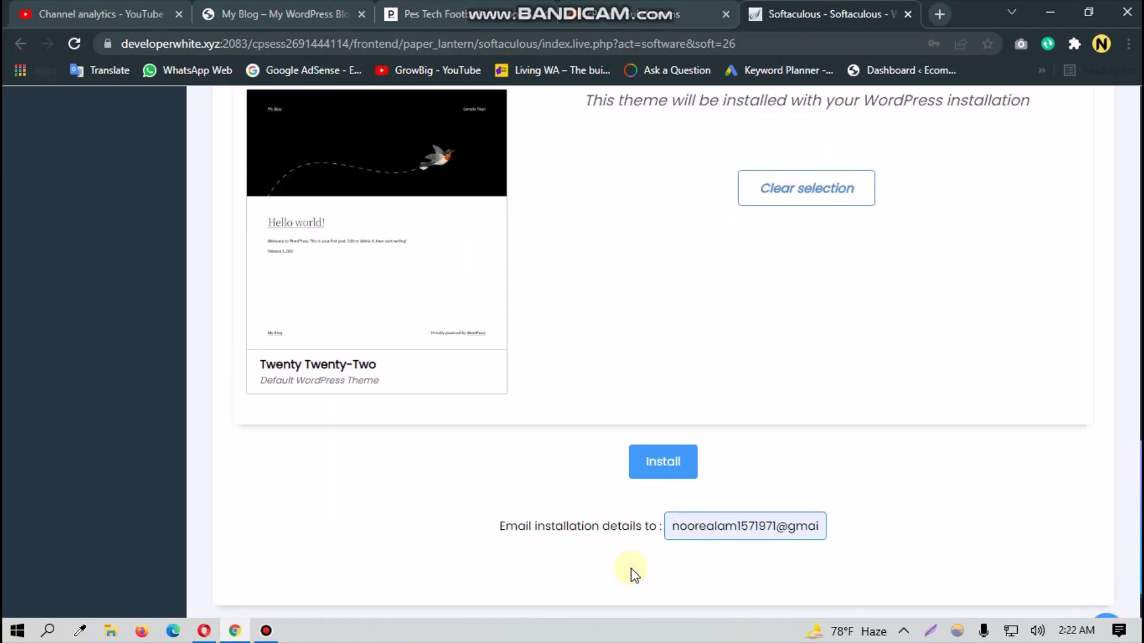
Step: Run the WordPress installation and dismiss Chrome's save-password prompt
{"action": "left_click", "coordinate": [667, 463]}
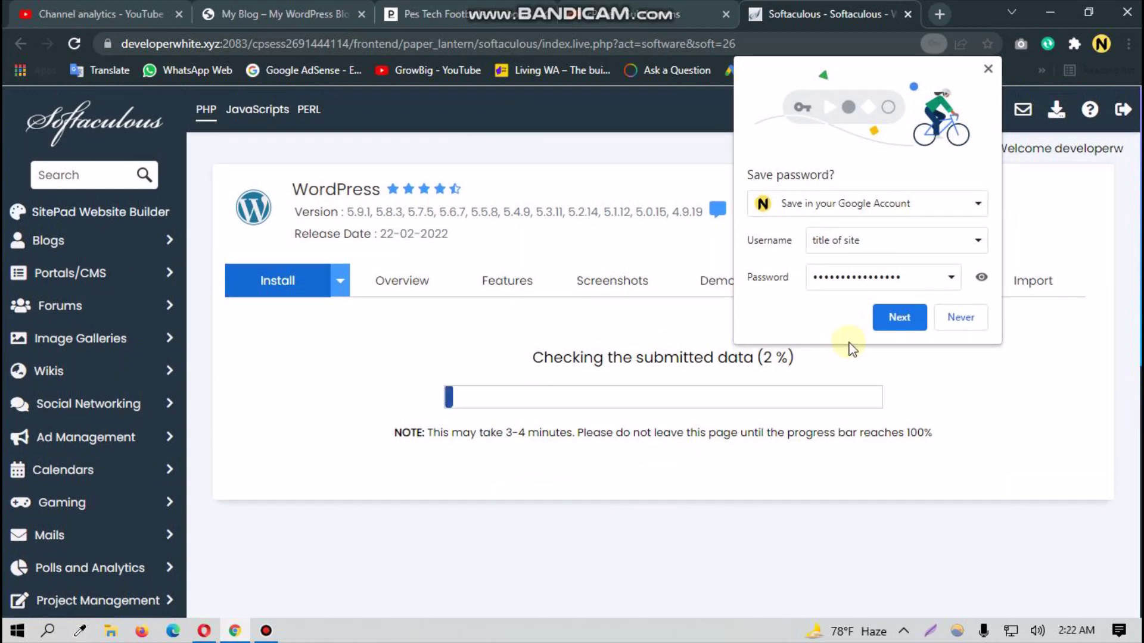
{"action": "left_click", "coordinate": [988, 70]}
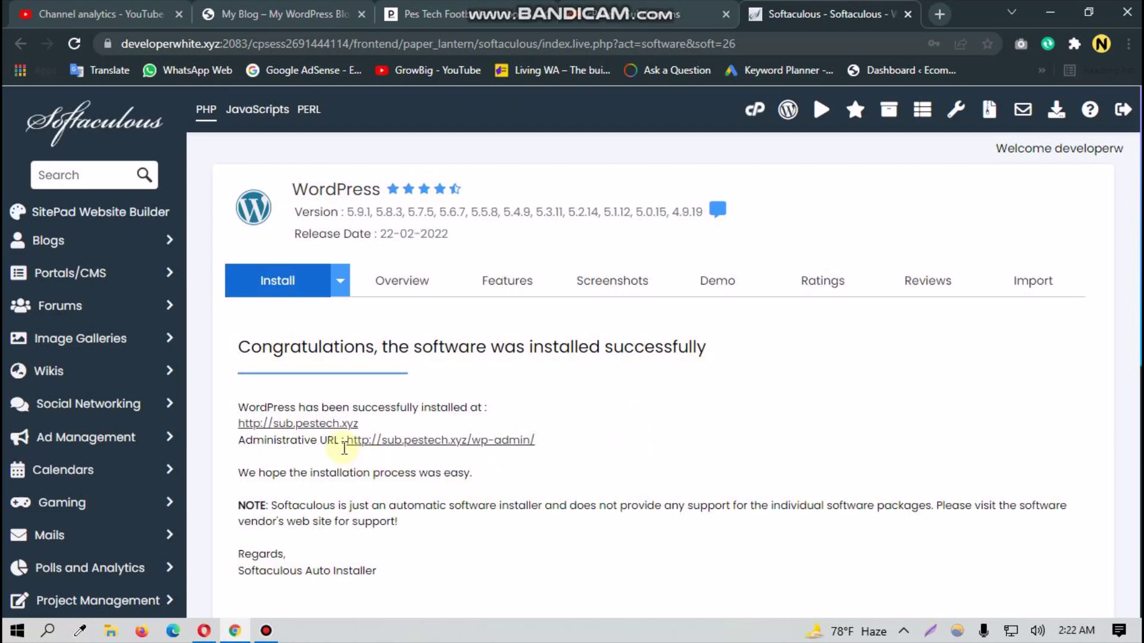
{"action": "right_click", "coordinate": [317, 428]}
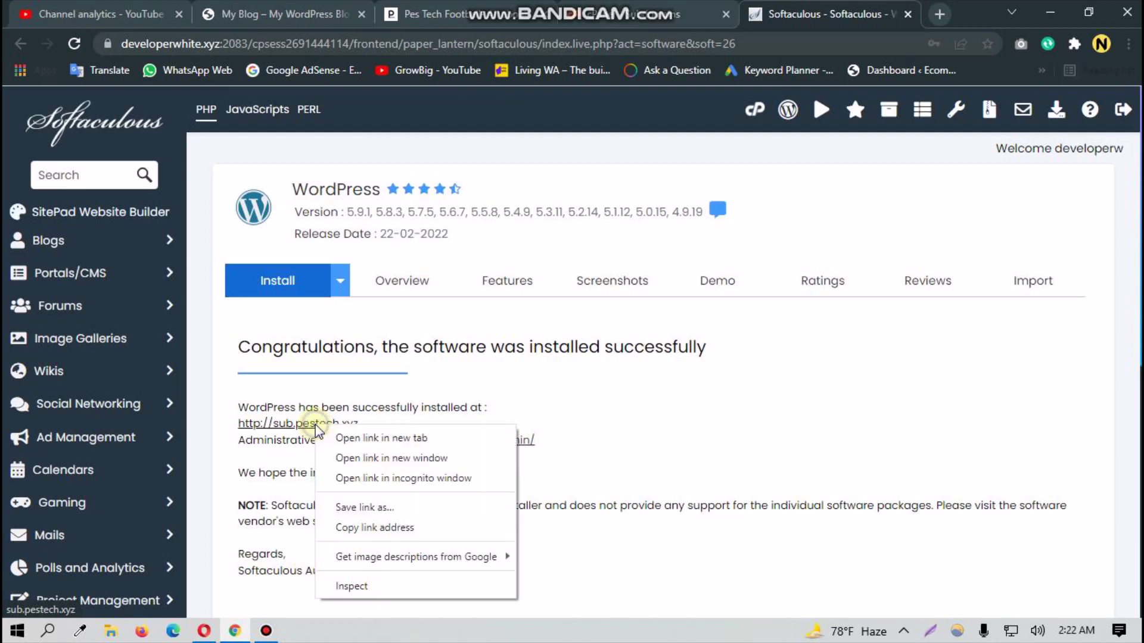
{"action": "left_click", "coordinate": [346, 439]}
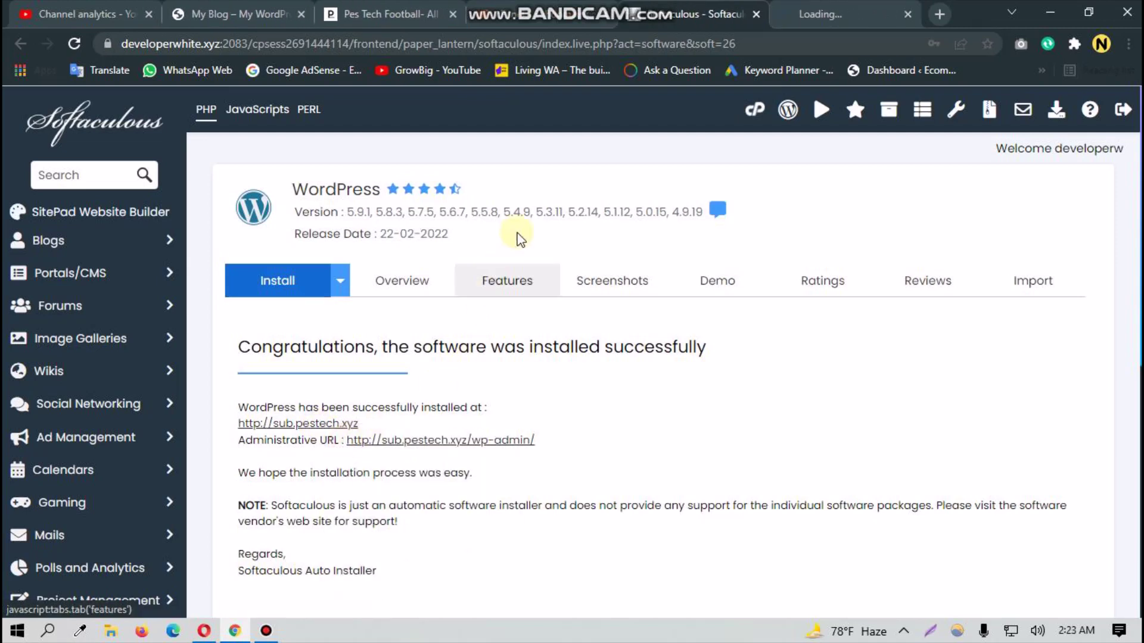
{"action": "left_click", "coordinate": [801, 8]}
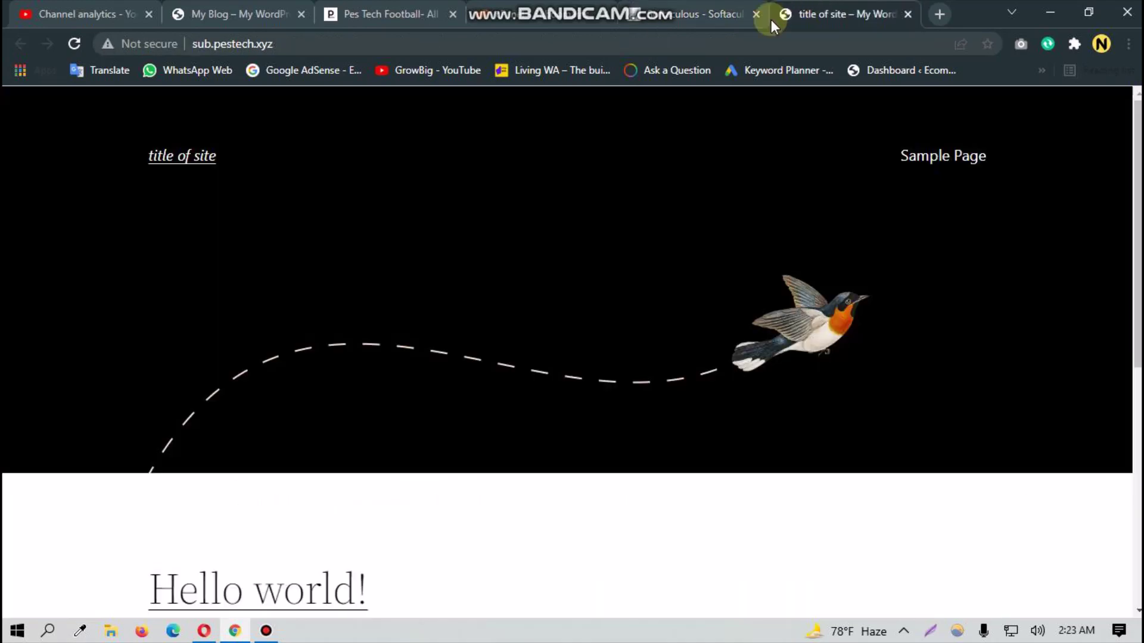
{"action": "left_click", "coordinate": [715, 14]}
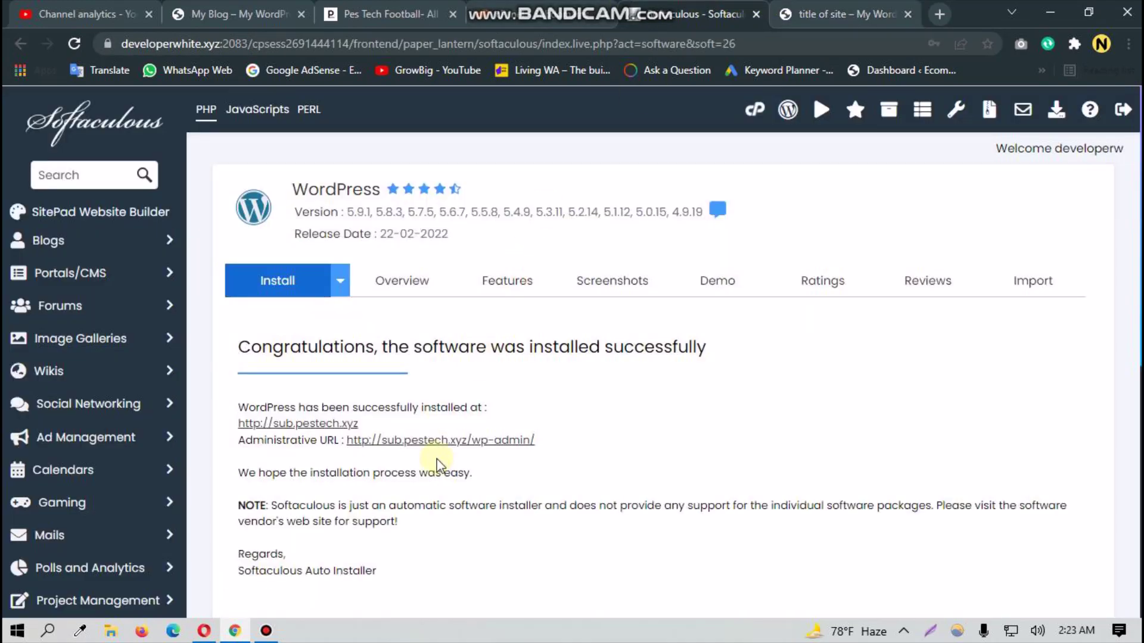
{"action": "right_click", "coordinate": [448, 444]}
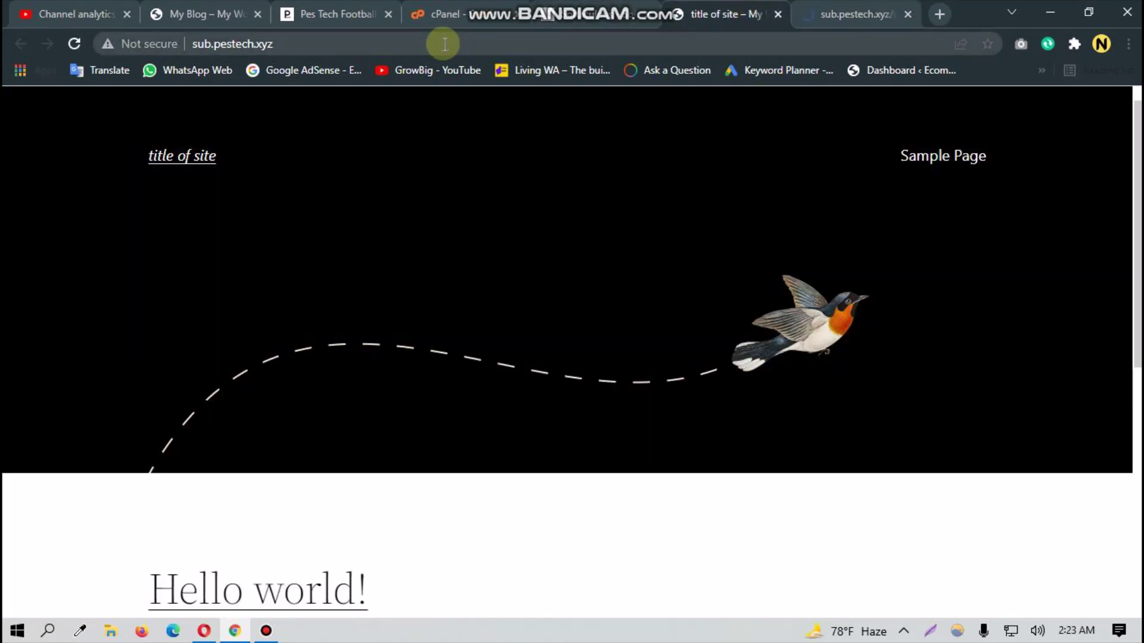
Step: Load sub.pestech.xyz/wp-admin/ in the new site's tab
{"action": "left_click", "coordinate": [447, 42]}
{"action": "left_click", "coordinate": [448, 41]}
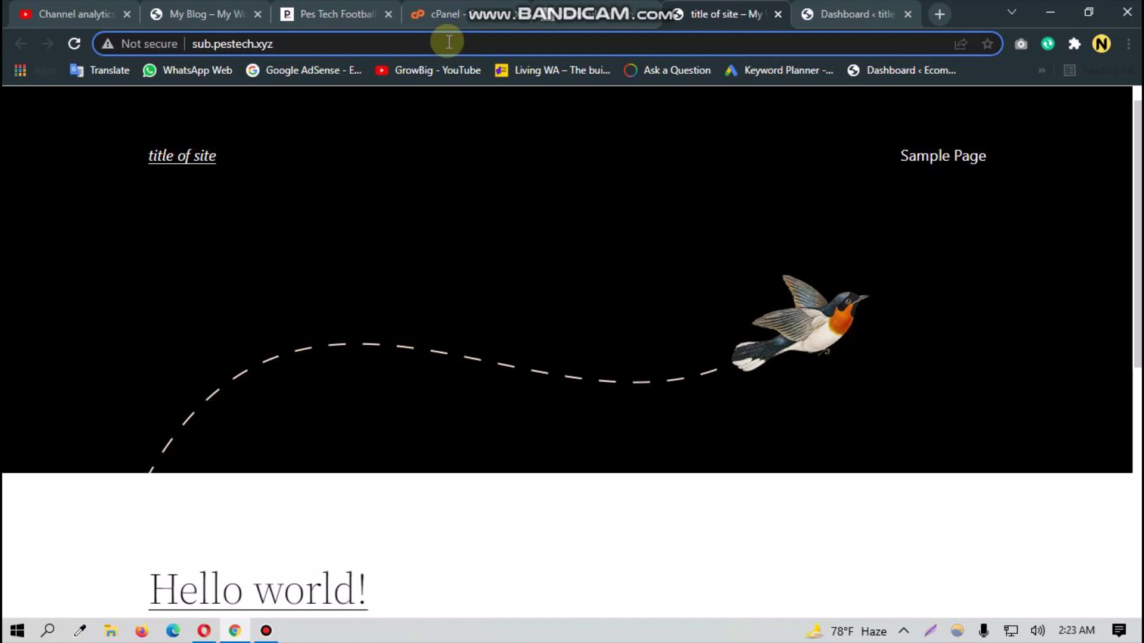
{"action": "type", "text": "/"}
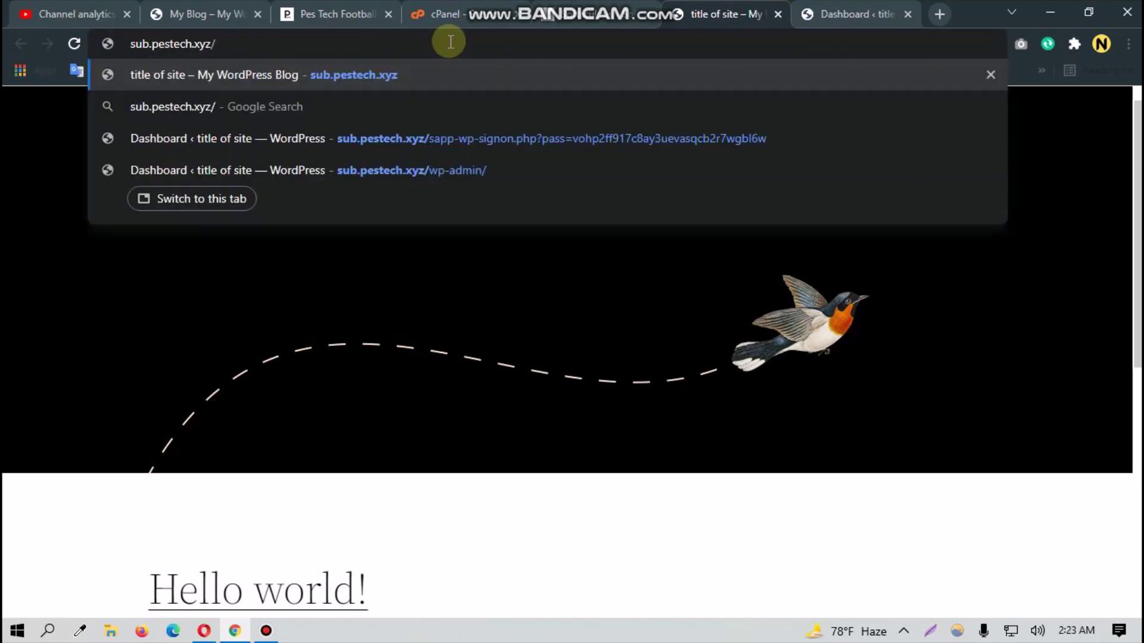
{"action": "type", "text": "wp"}
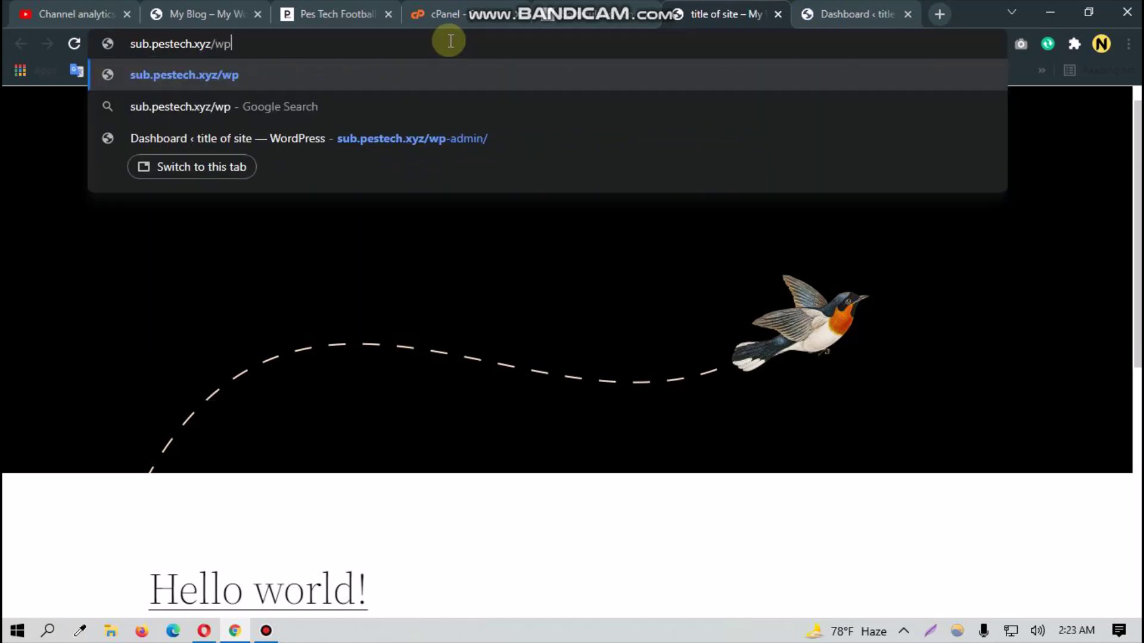
{"action": "type", "text": "-"}
{"action": "key", "text": "Down"}
{"action": "key", "text": "Down"}
{"action": "key", "text": "Return"}
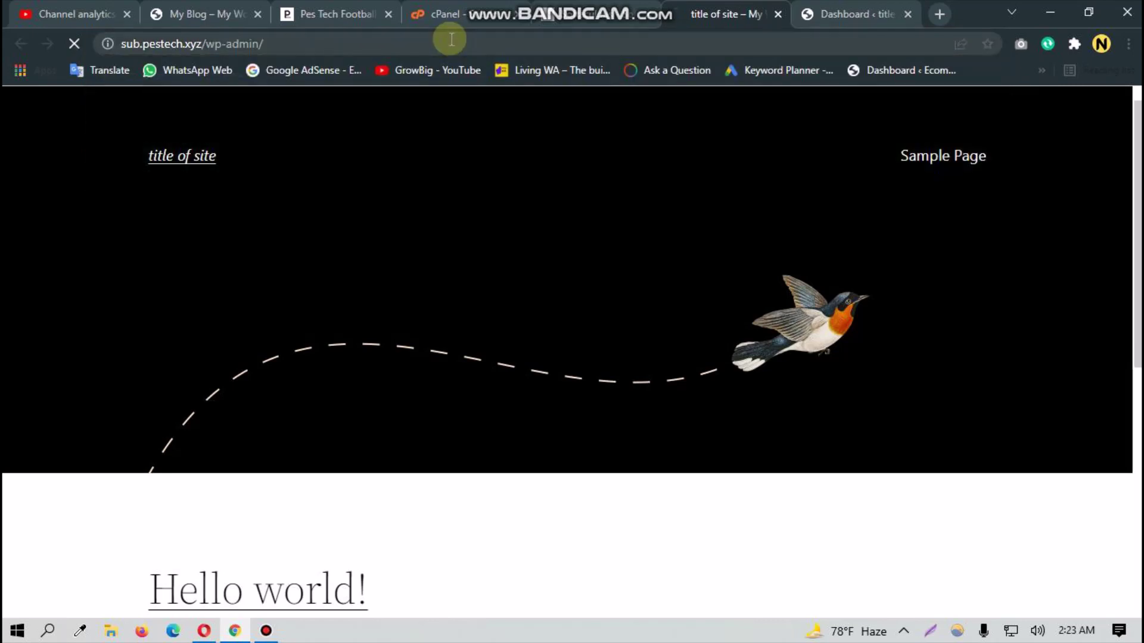